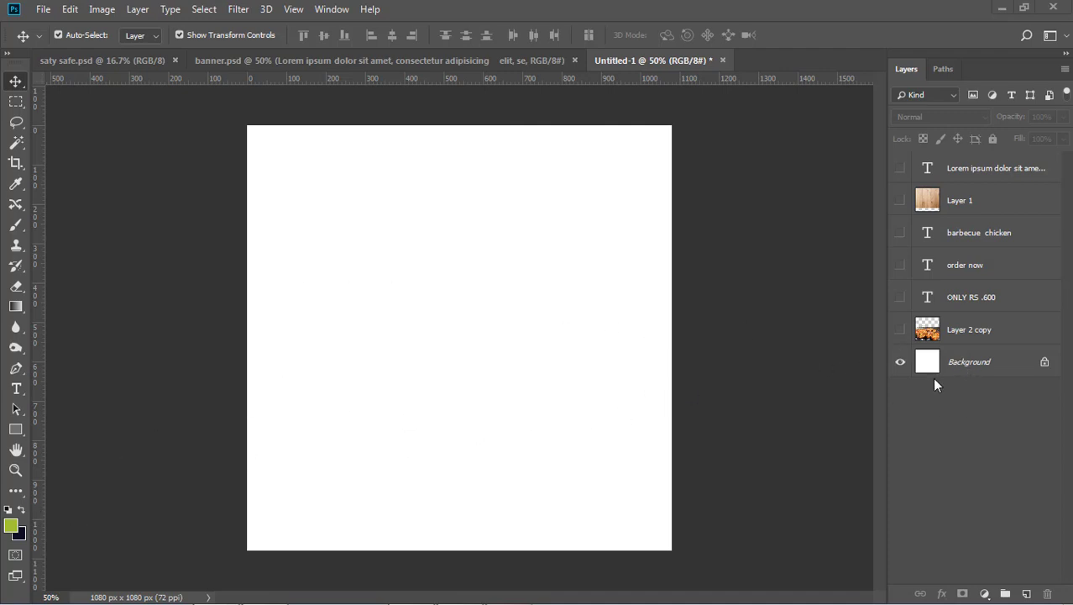
- Convert the locked Background into a regular editable layer named Layer 0
click(968, 363)
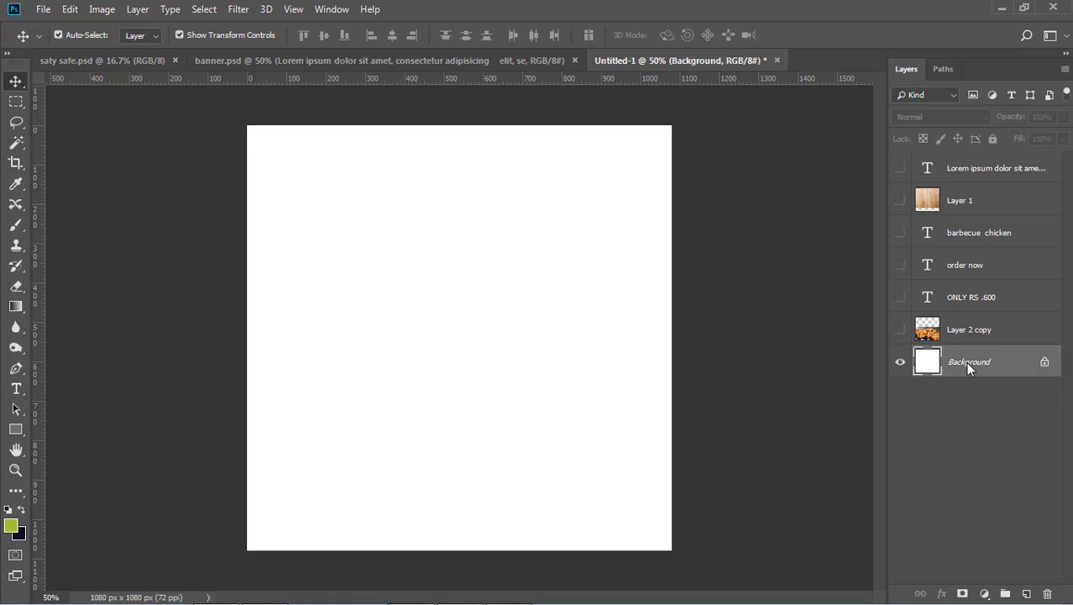
double_click(965, 362)
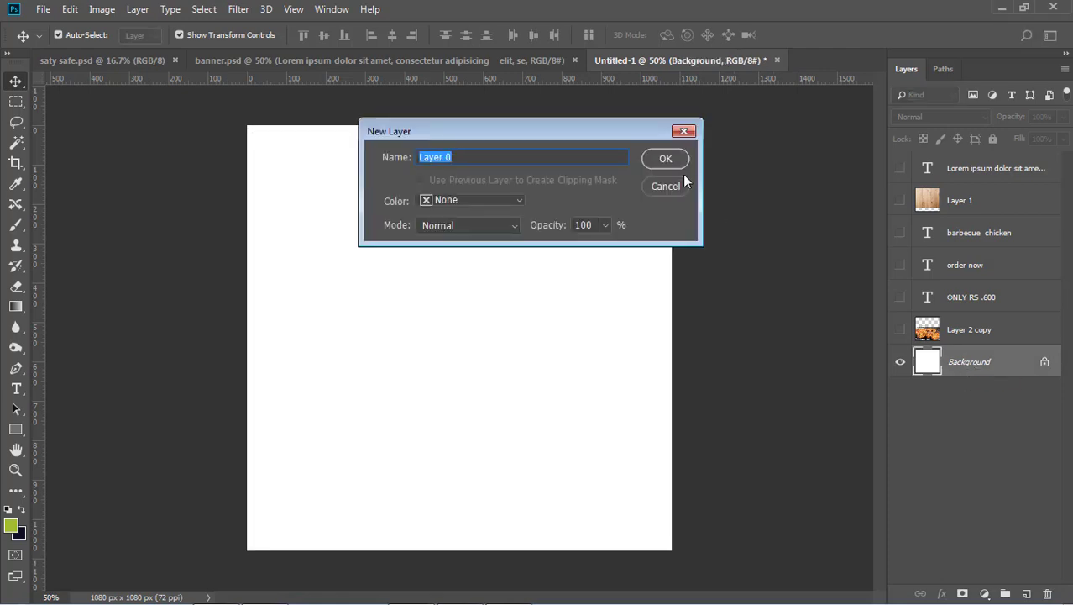
click(662, 158)
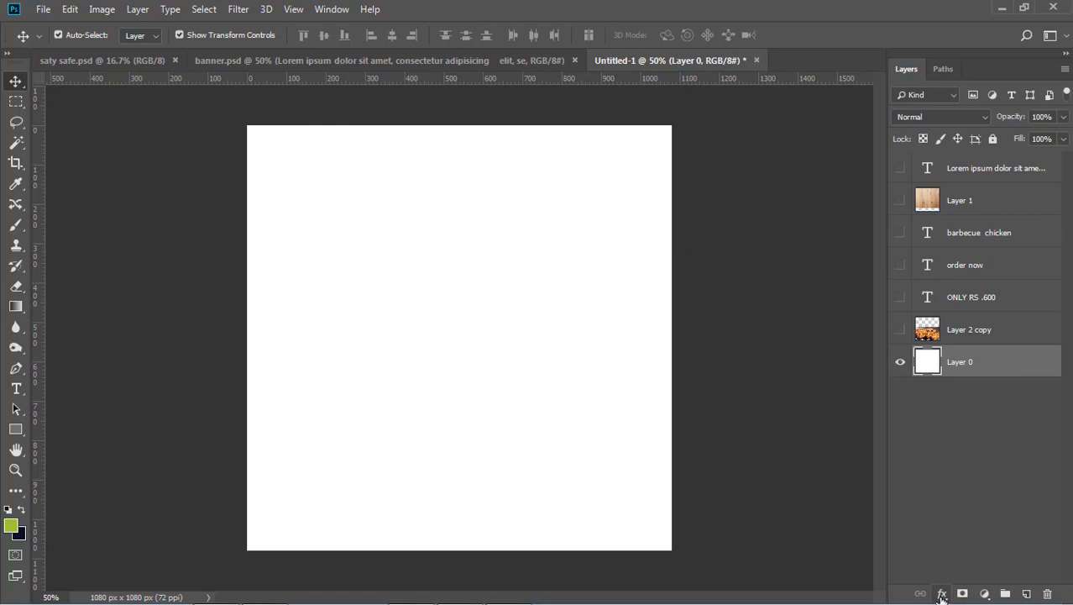
- Add a reversed radial Gradient Overlay to Layer 0 at 180° and 150% scale, with a near-black stop at 19% and #1f1f1d at 61%
click(942, 595)
click(956, 547)
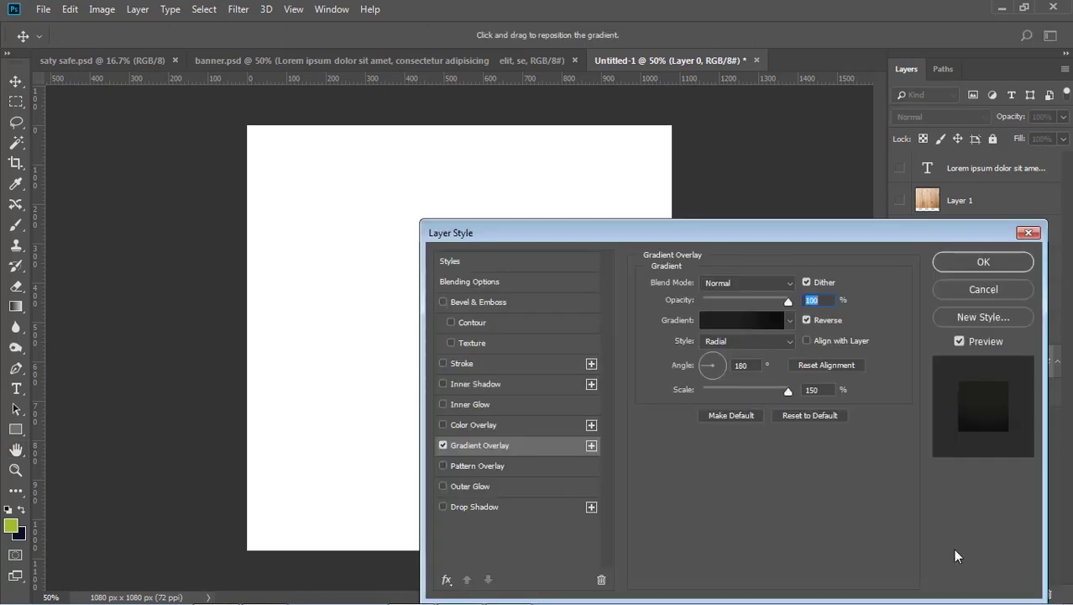
click(741, 320)
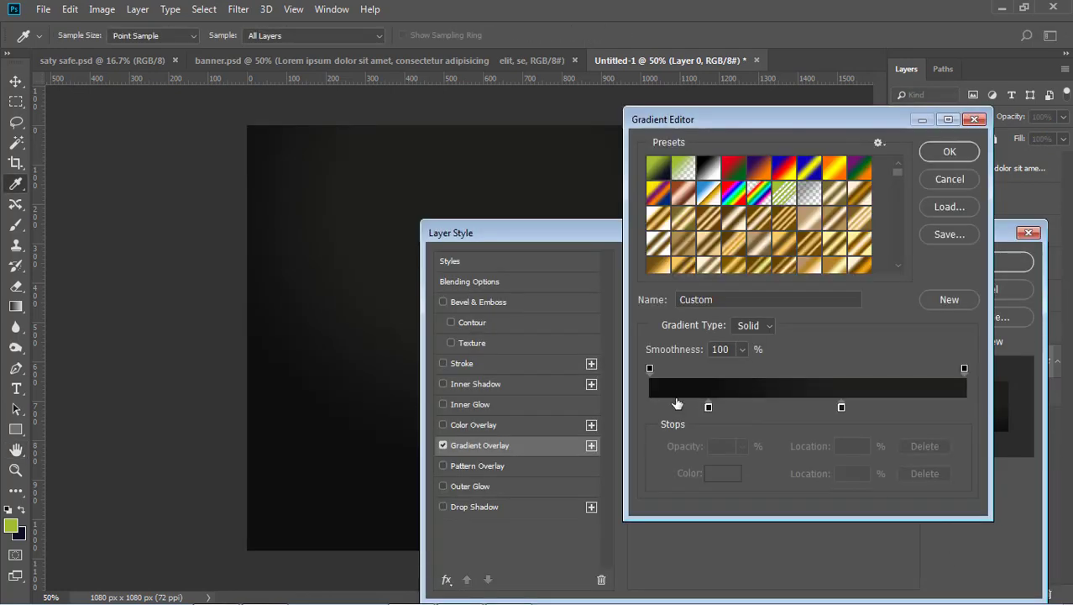
click(707, 408)
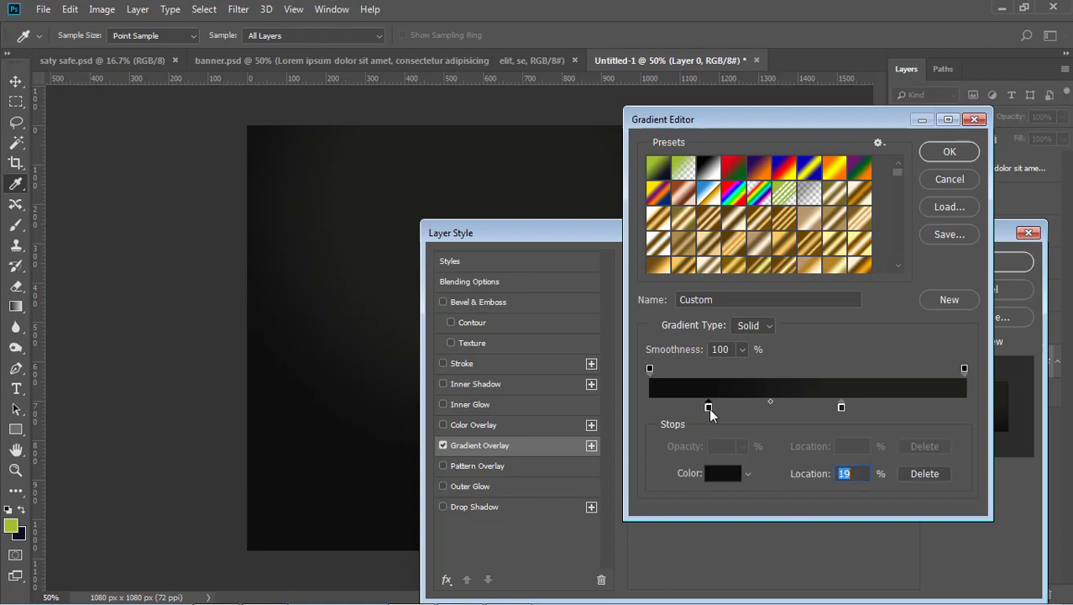
click(717, 472)
click(979, 259)
click(842, 408)
click(727, 473)
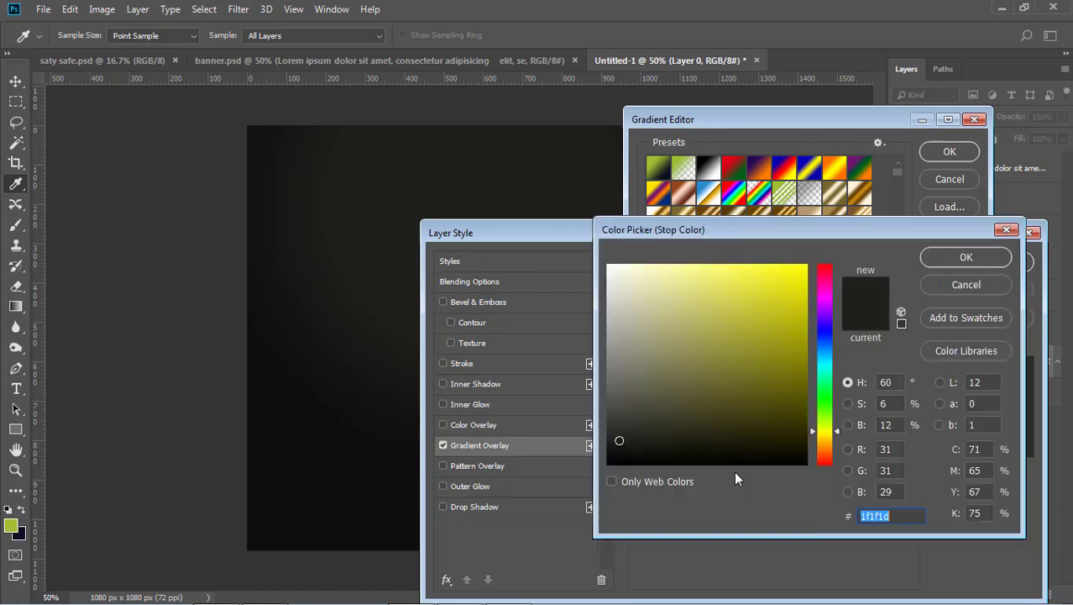
click(991, 265)
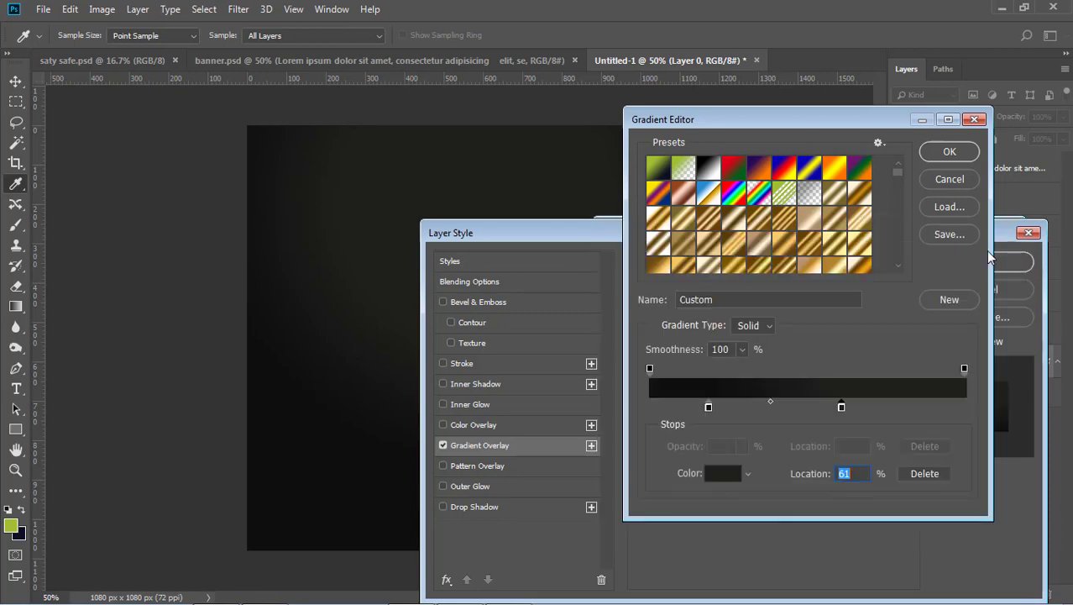
click(966, 152)
click(984, 263)
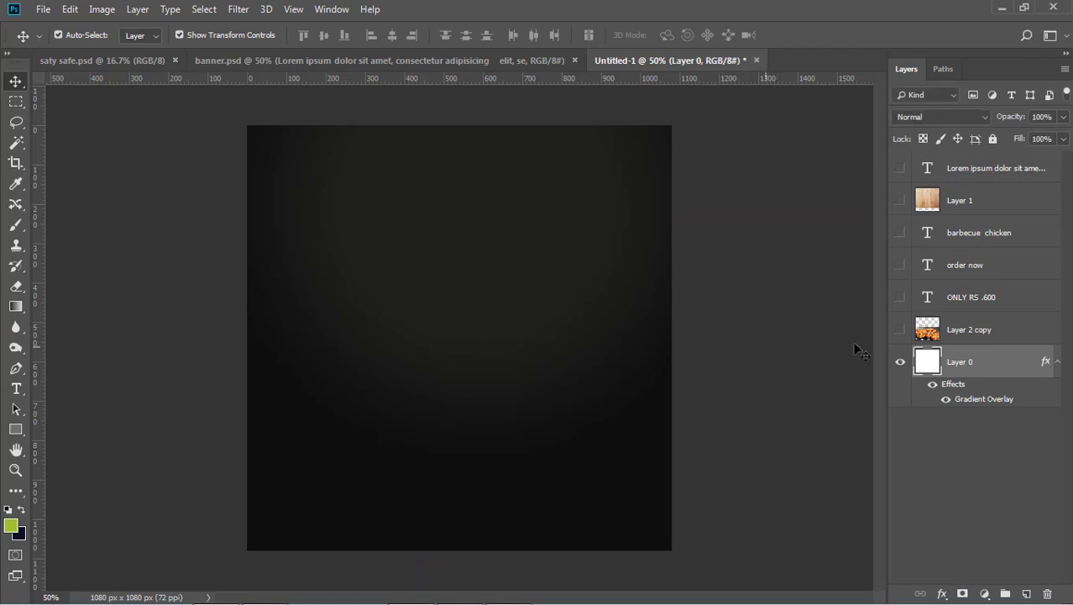
- Show the grilled chicken photo and paint green 2000 px grunge brush strokes on a new layer beneath it, covering the canvas's lower part
click(900, 329)
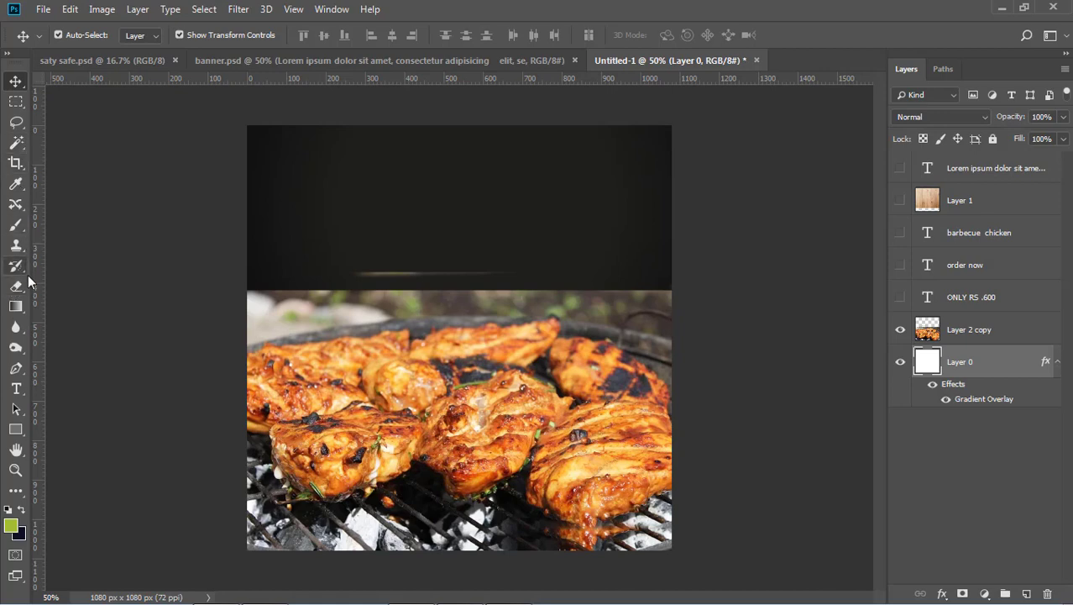
click(18, 226)
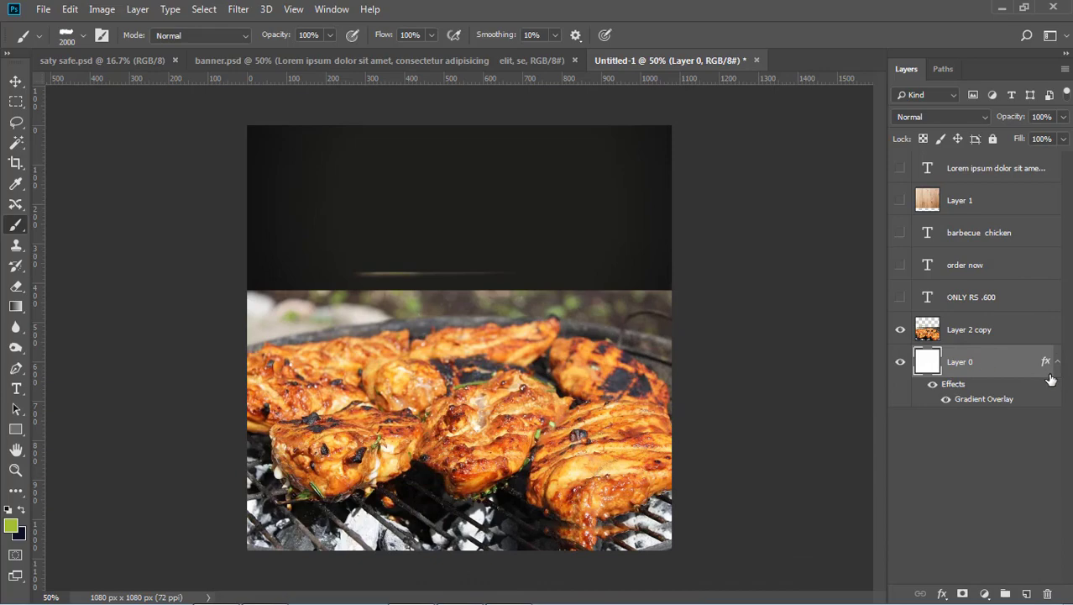
click(1026, 594)
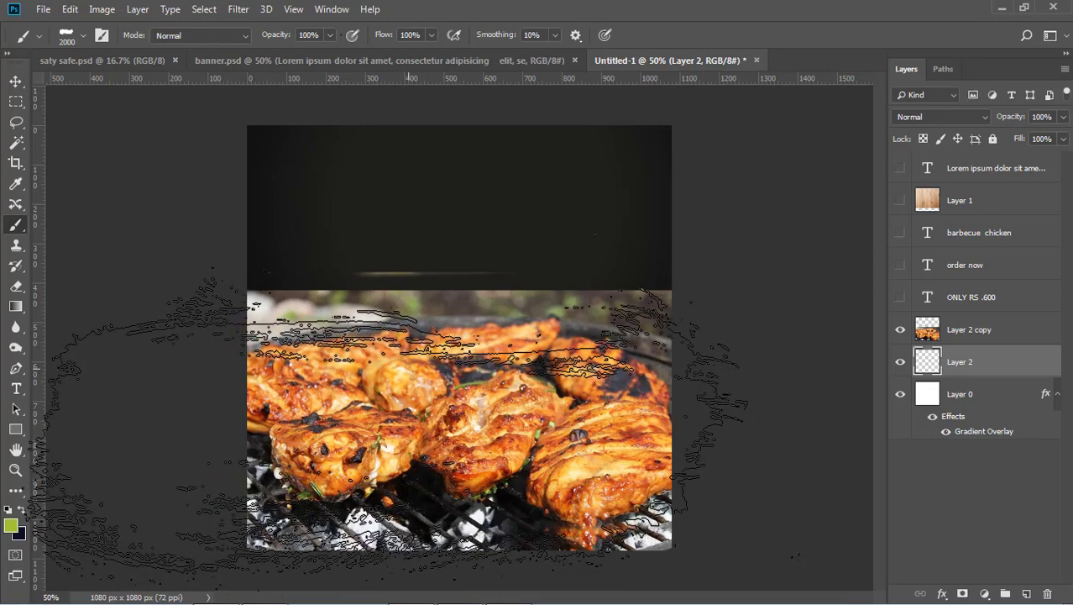
click(390, 424)
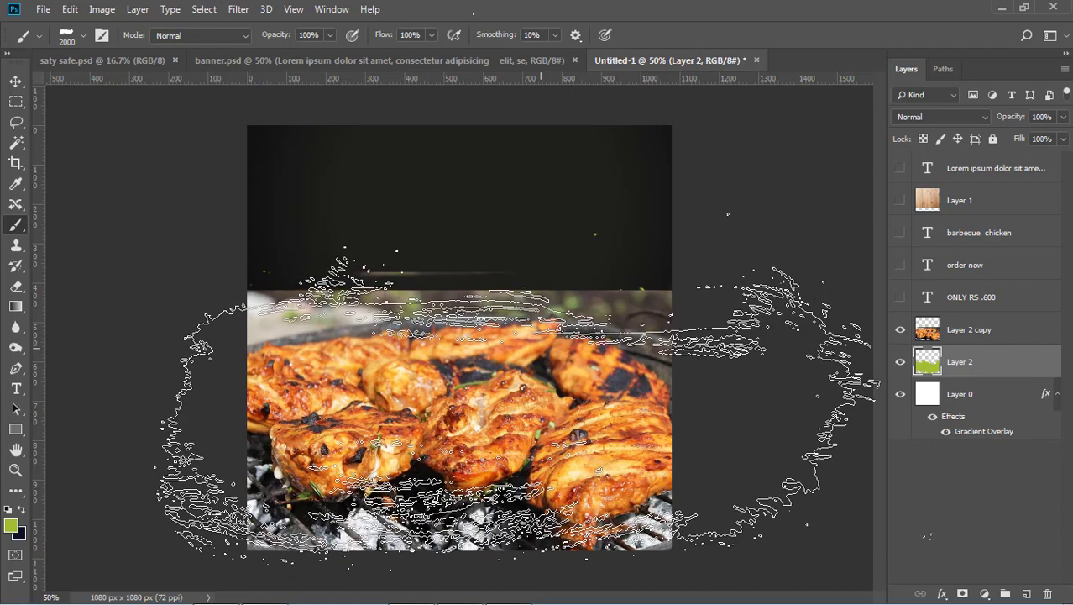
click(541, 348)
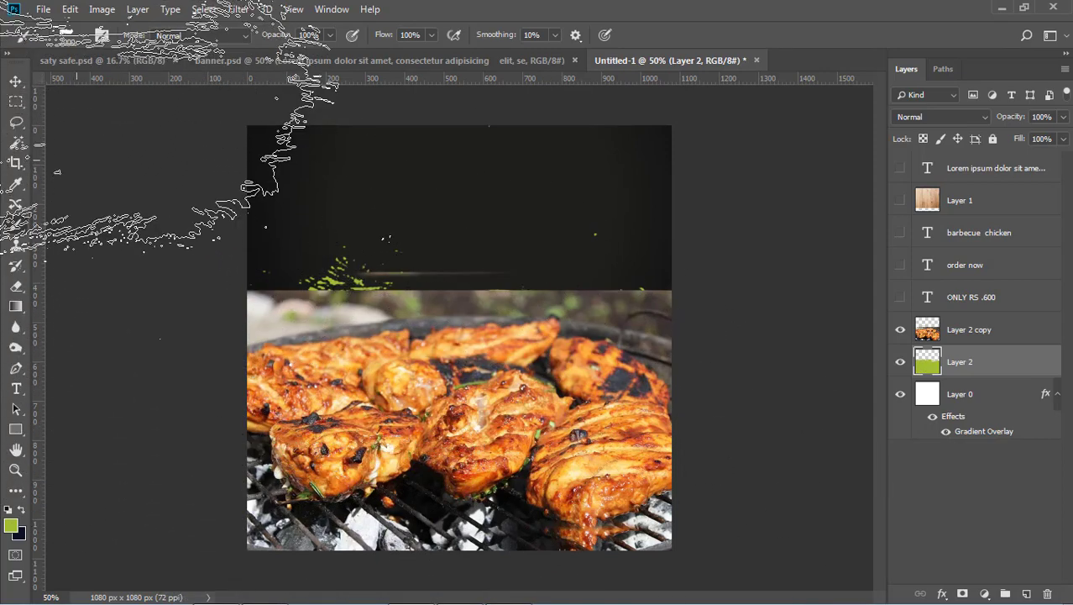
click(15, 81)
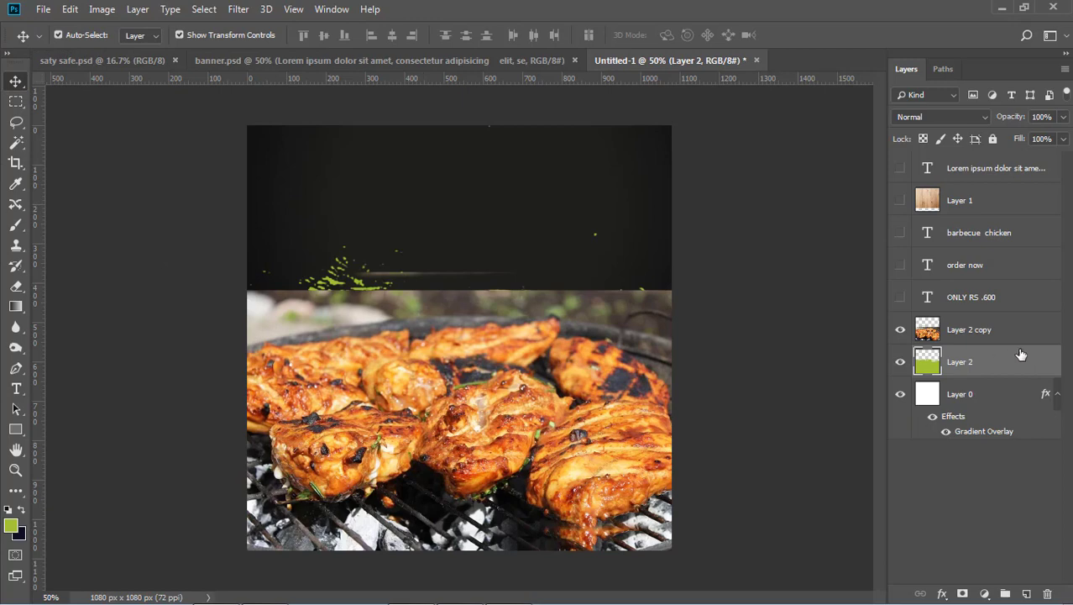
- Hide the chicken photo and move the green brush layer straight down by about 80 px
click(900, 330)
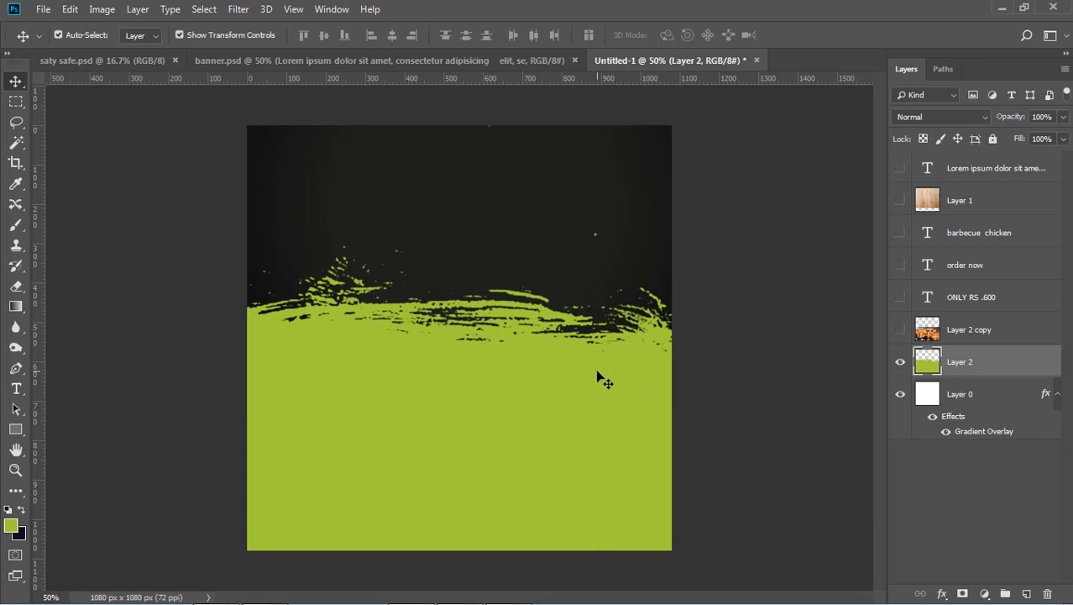
key(ctrl+t)
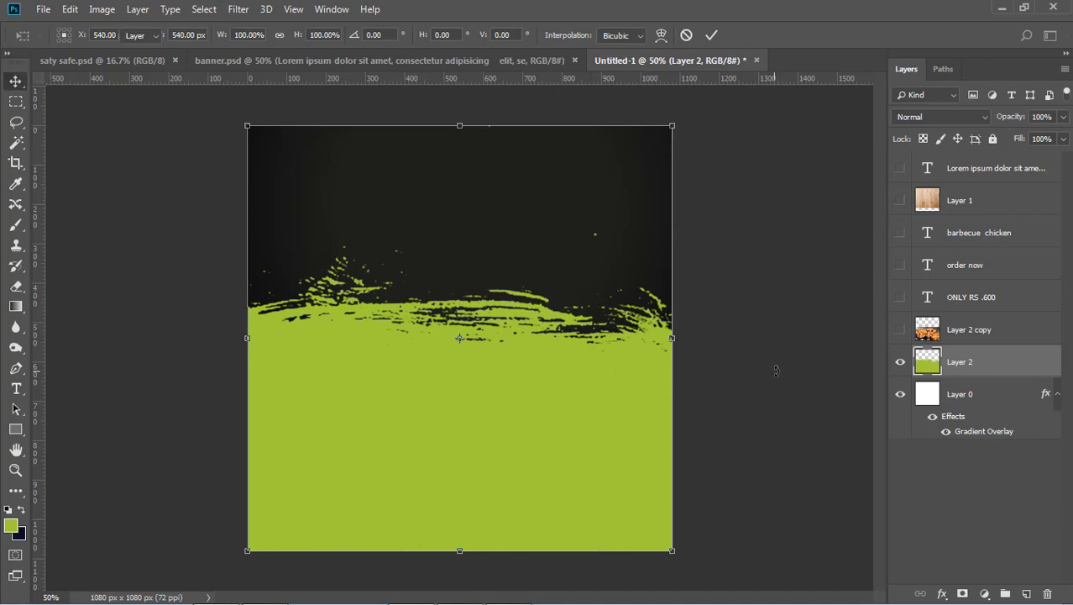
key(Return)
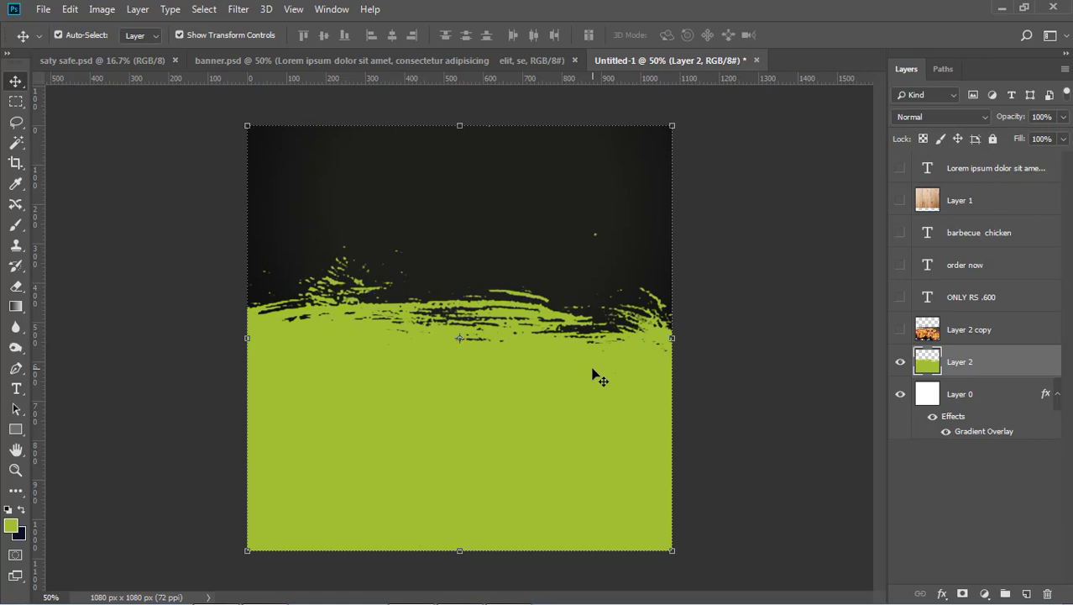
key(Down)
key(Down)
key(Down)
key(Down)
key(Down)
key(Down)
key(Down)
key(Down)
key(Down)
key(Down)
key(Down)
key(Down)
key(Down)
key(Down)
key(Down)
key(Down)
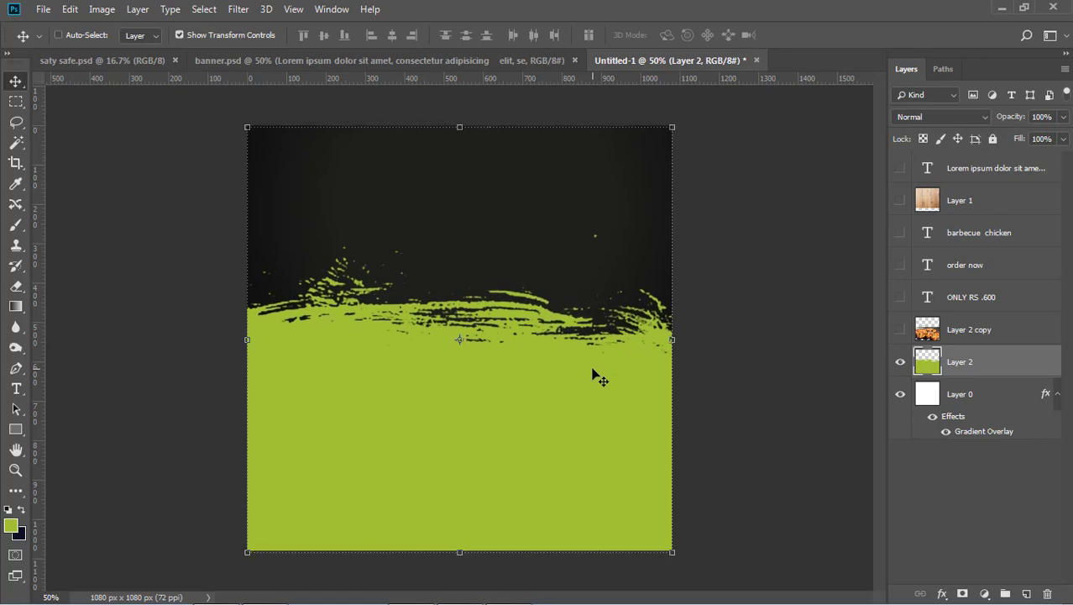
key(Down)
key(Down)
key(Down)
key(Down)
key(Down)
key(Down)
key(Down)
key(Down)
key(Down)
key(Down)
key(Down)
key(Down)
key(Down)
key(Down)
key(Down)
key(Down)
key(Down)
key(Down)
key(Down)
key(Down)
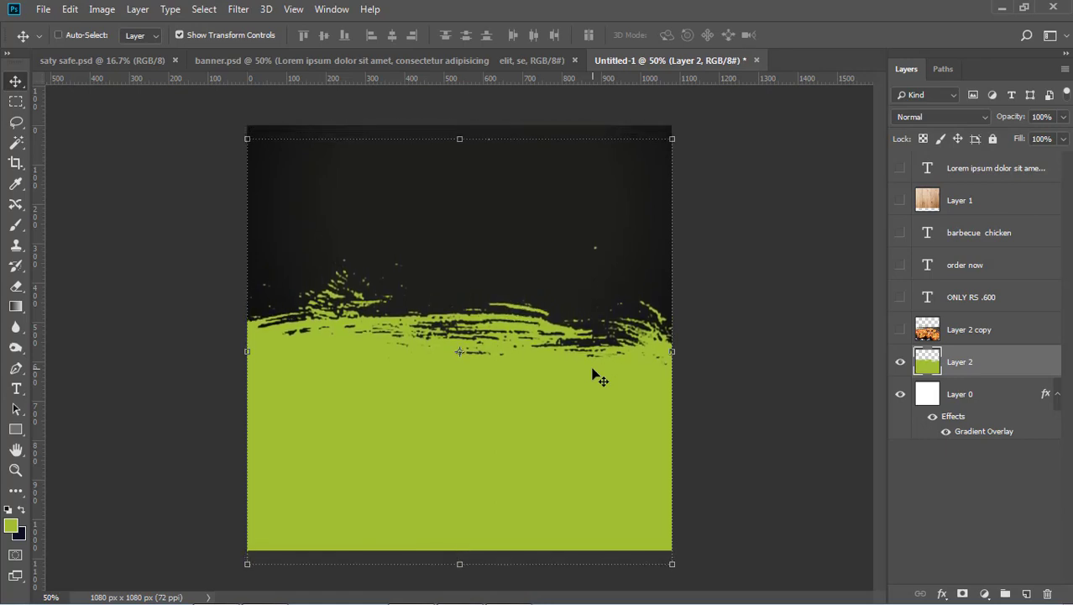
key(Down)
key(Down)
key(Down)
key(Down)
key(Down)
key(Down)
key(Down)
key(Down)
key(Down)
key(Down)
key(Down)
key(Down)
key(Down)
key(Down)
key(Down)
key(Down)
key(Down)
key(Down)
key(Down)
key(Down)
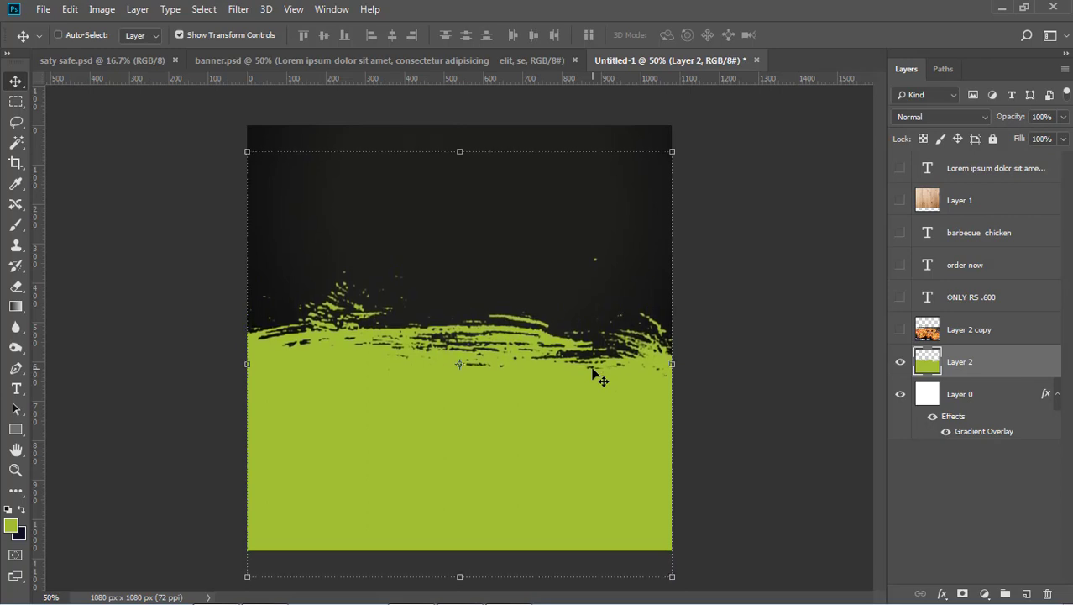
key(Down)
key(Down)
key(Down)
key(Down)
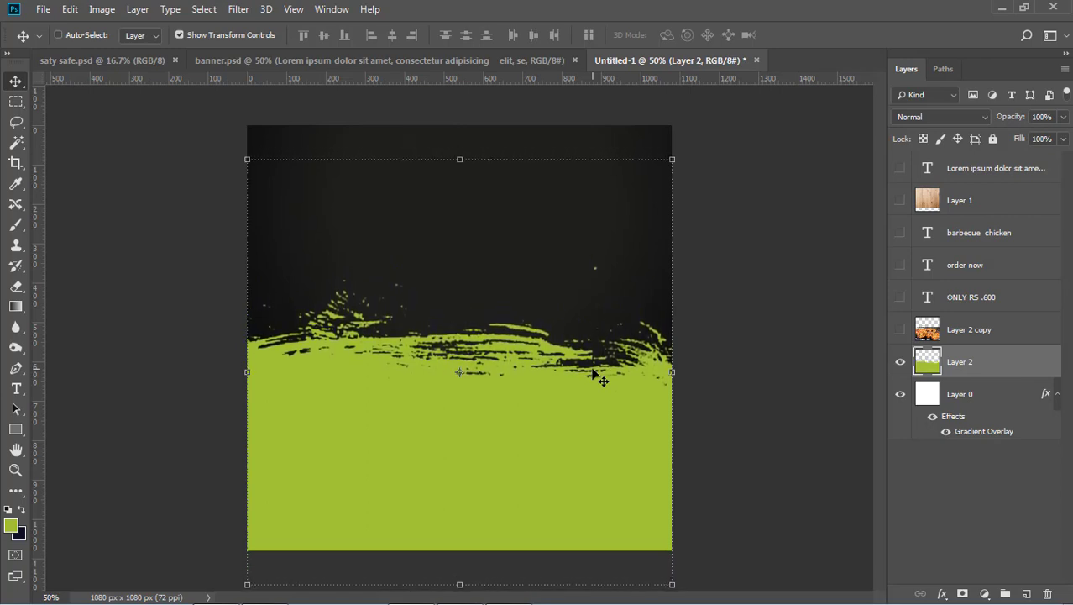
click(810, 343)
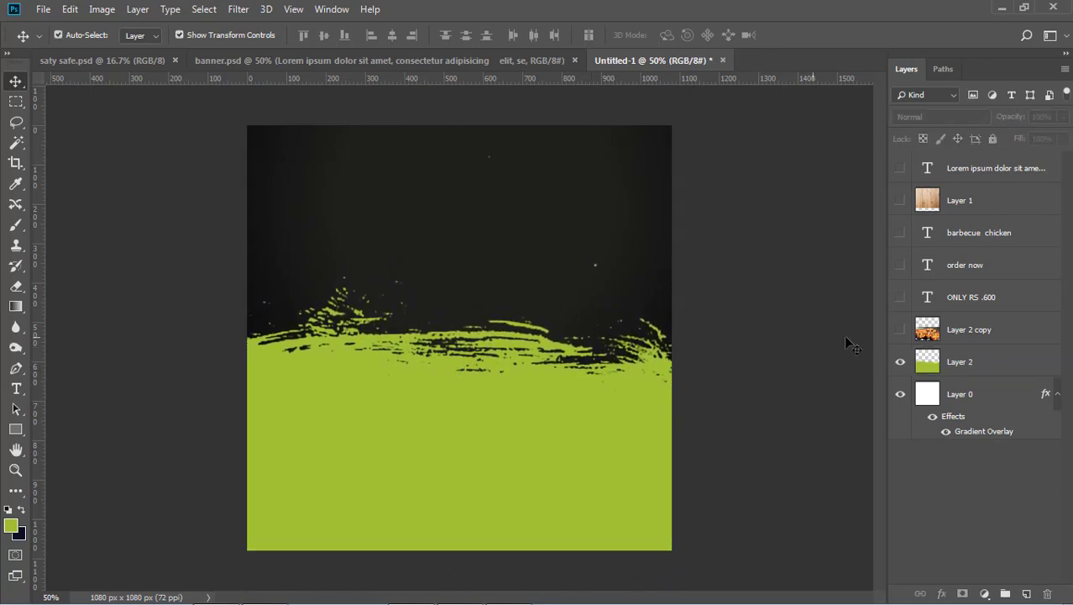
- Show the chicken photo again and clip it to the green brush layer with a clipping mask
click(900, 330)
right_click(1001, 329)
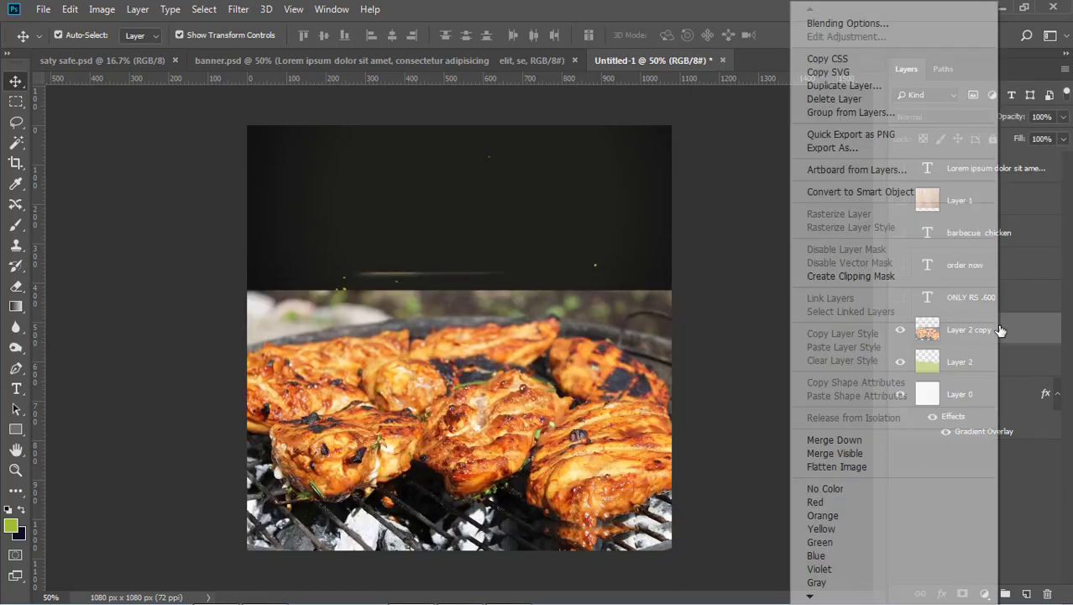
click(873, 277)
click(766, 359)
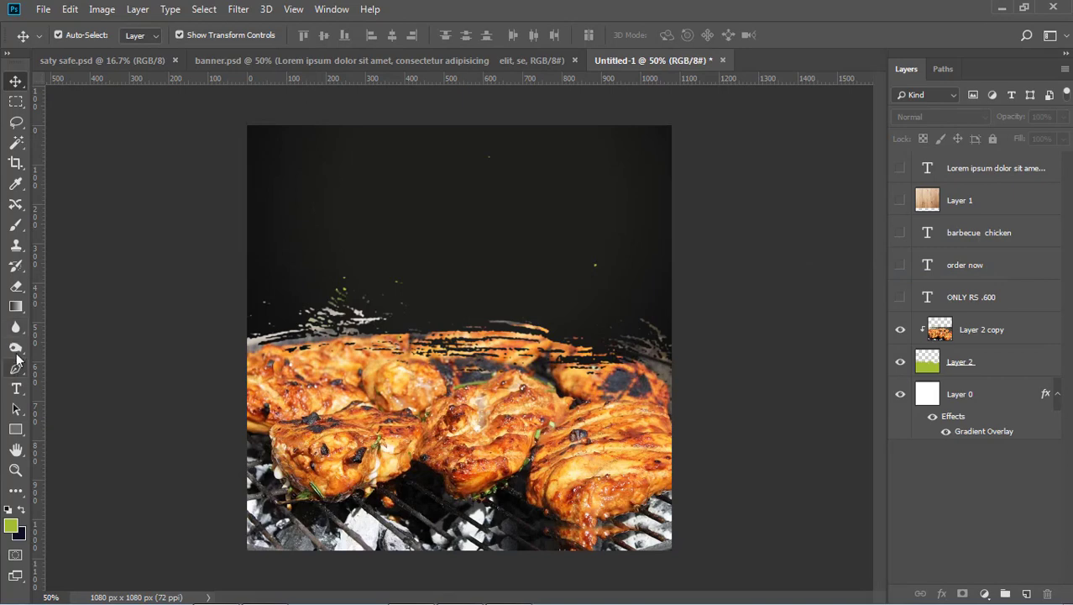
- Erase the stray paint specks above the torn brush edge on Layer 2 with the 80 px Eraser
click(15, 285)
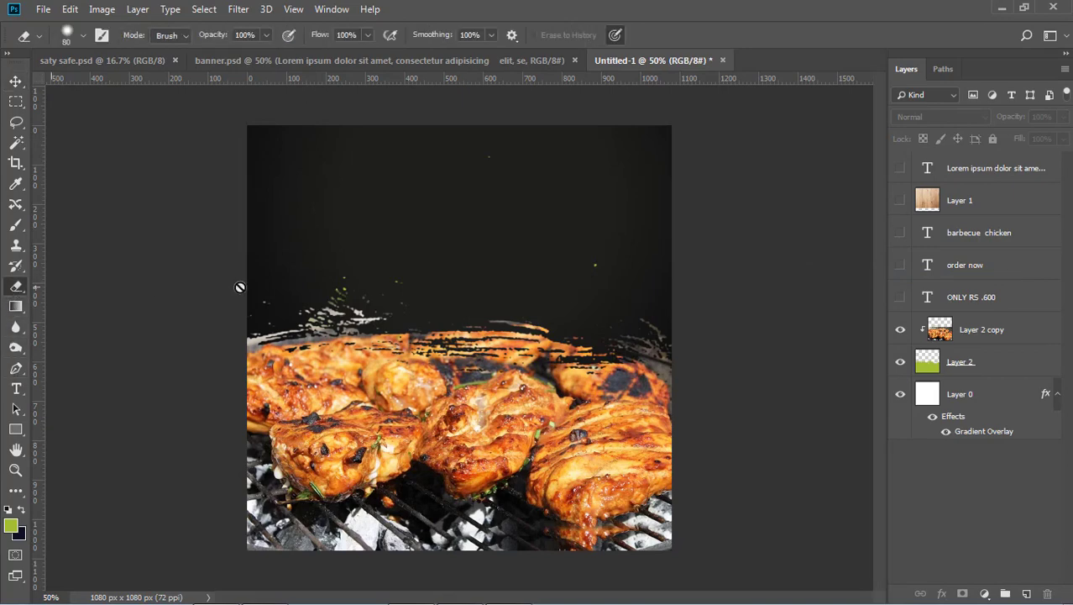
click(989, 363)
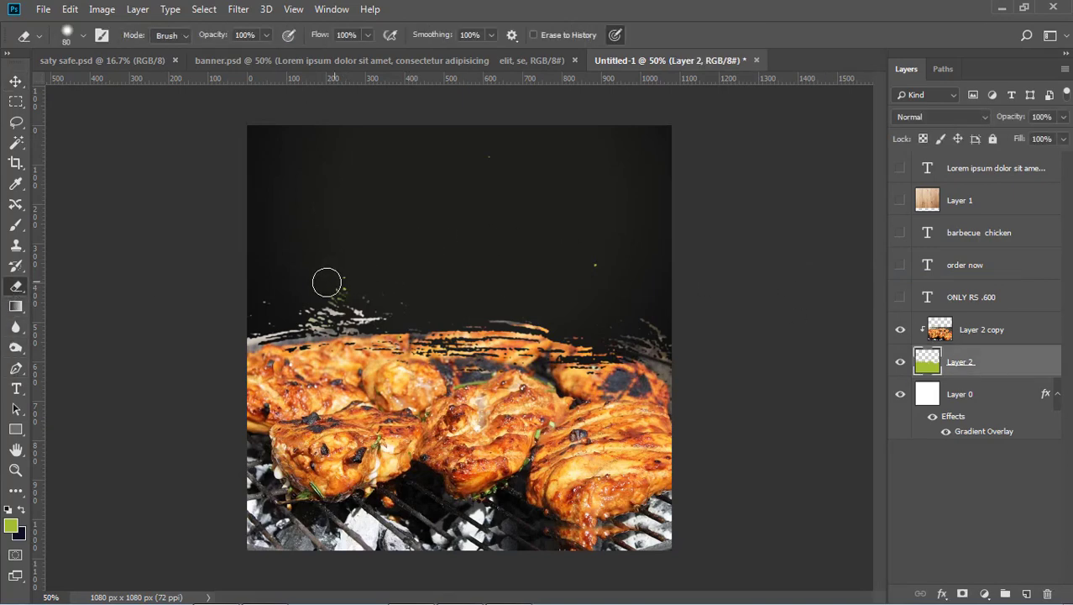
drag(579, 274, 700, 277)
drag(336, 278, 386, 298)
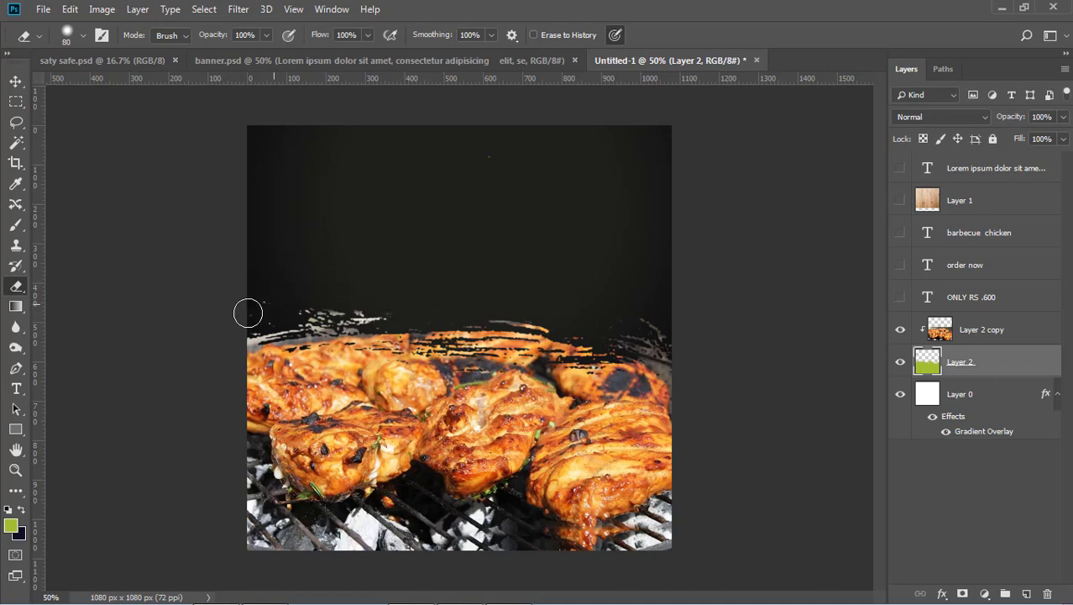
mouse_move(242, 311)
mouse_down()
mouse_move(389, 307)
mouse_move(410, 294)
mouse_up()
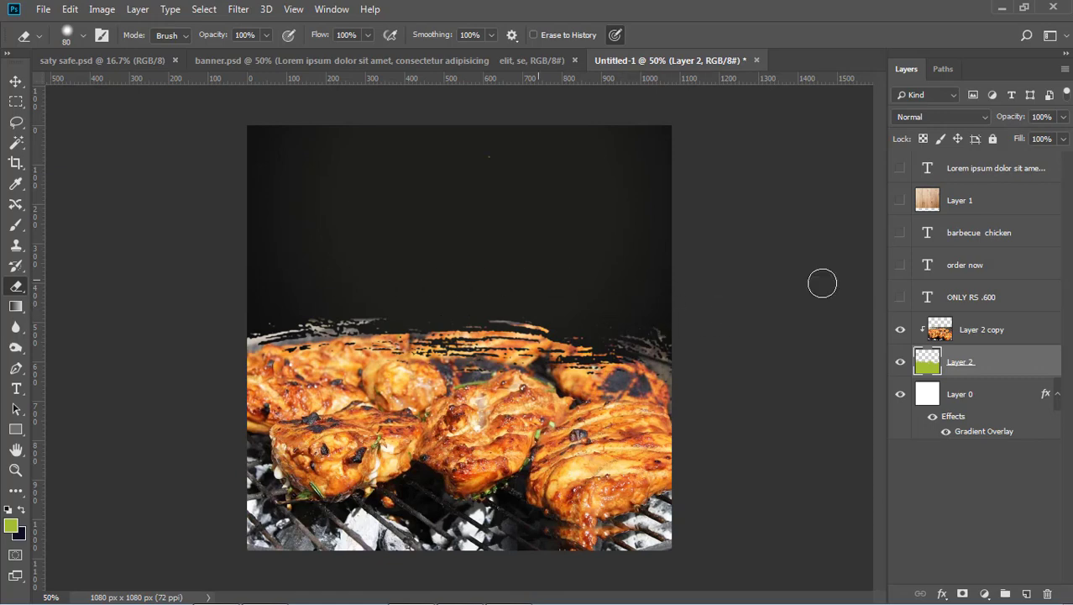
click(16, 81)
click(699, 296)
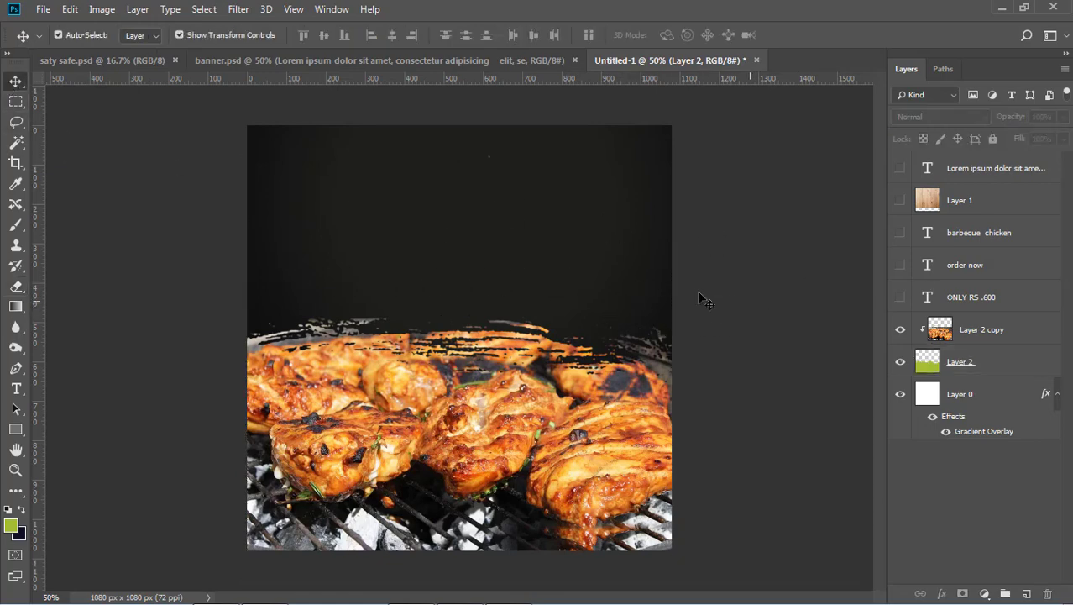
- Nudge the brush layer and its clipped chicken photo down together by 10 px
click(955, 375)
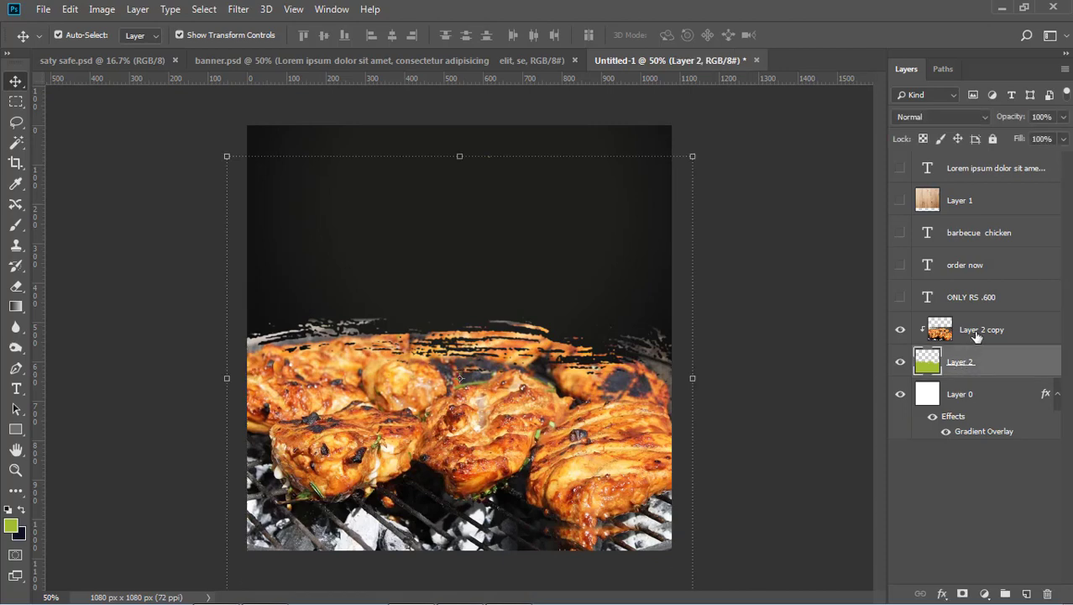
shift+click(974, 336)
key(shift+Down)
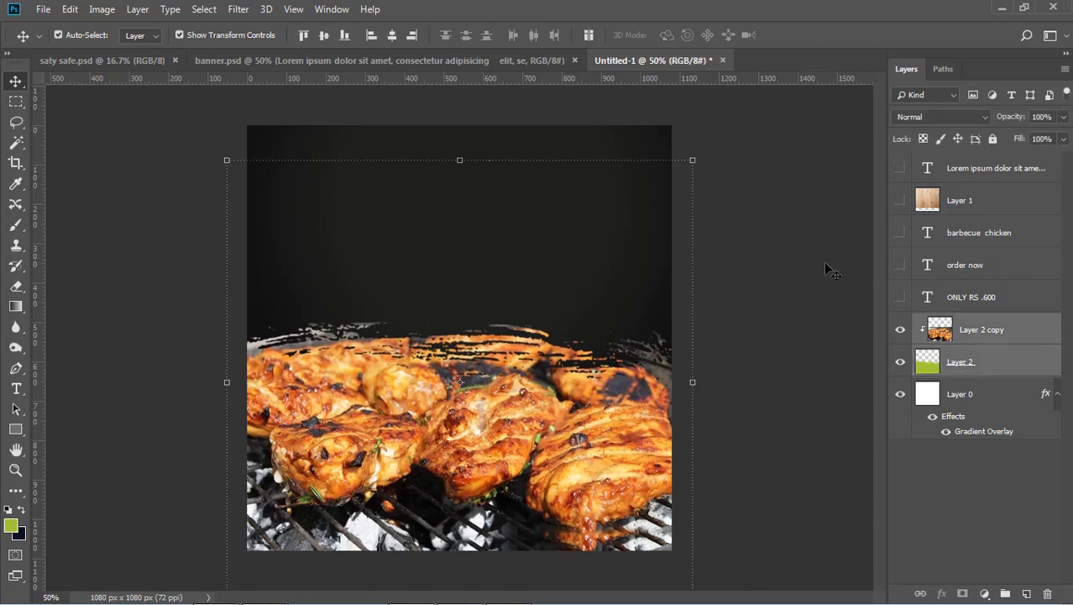
click(772, 271)
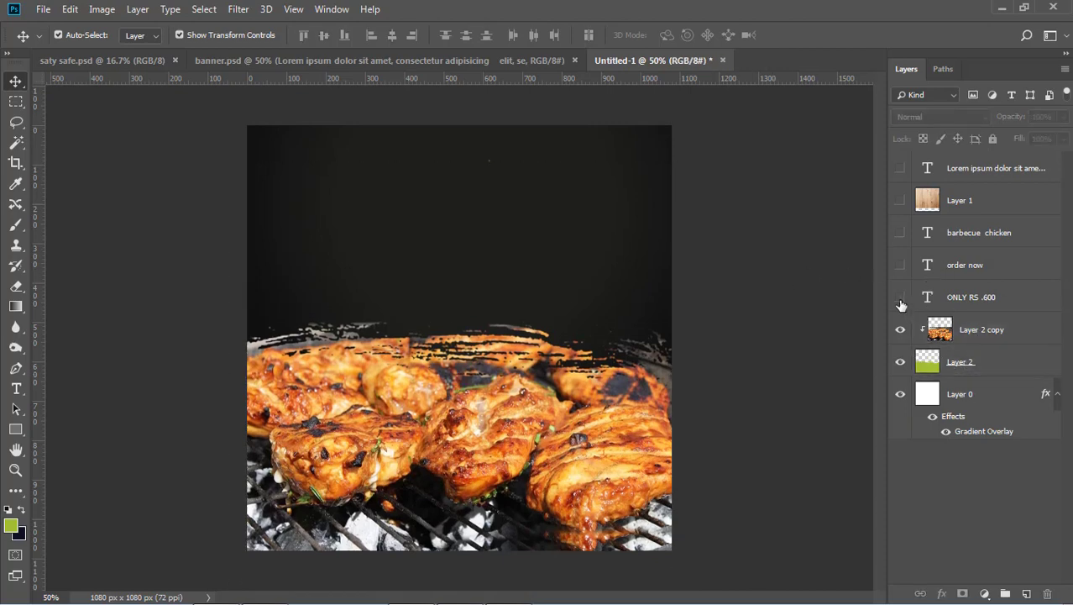
- Show the "ONLY RS .600", "order now" and "barbecue chicken" text layers
drag(901, 301, 900, 267)
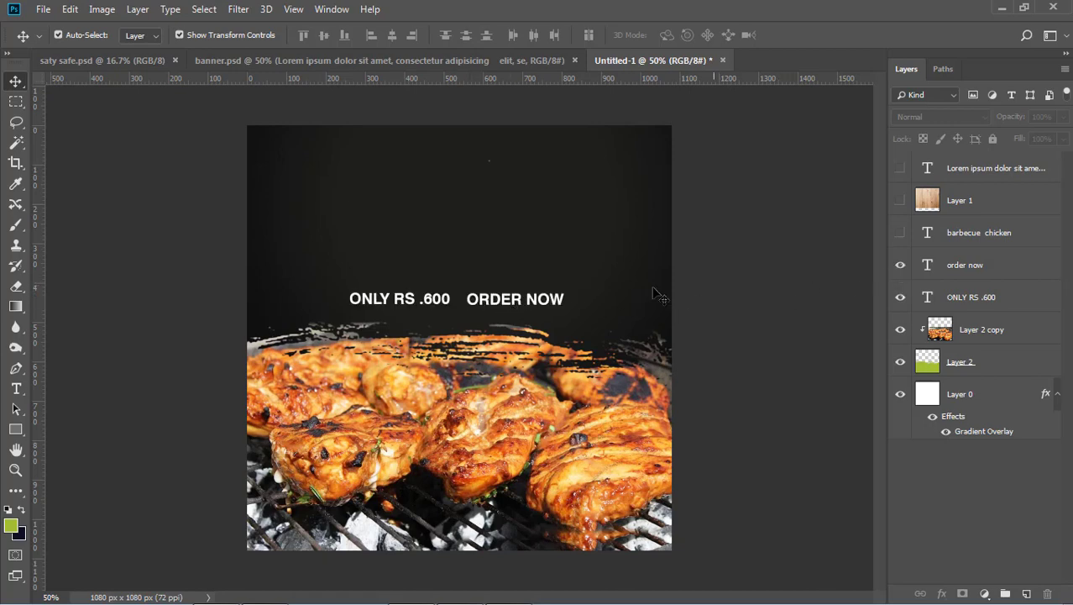
click(901, 233)
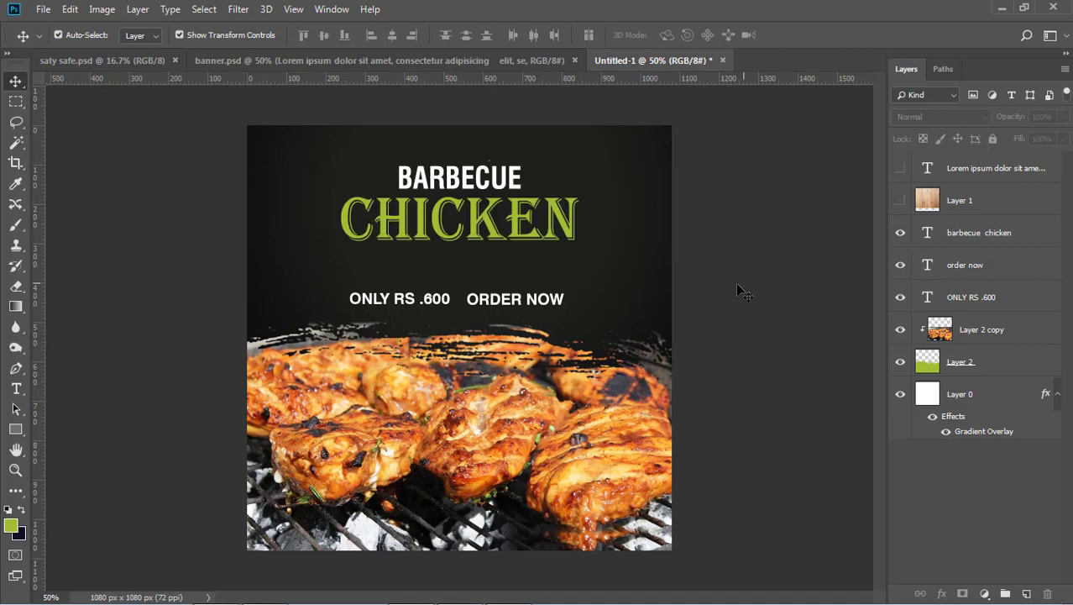
- Show the "Lorem ipsum dolor sit ame..." text layer beneath the CHICKEN heading
click(900, 168)
click(506, 299)
click(750, 321)
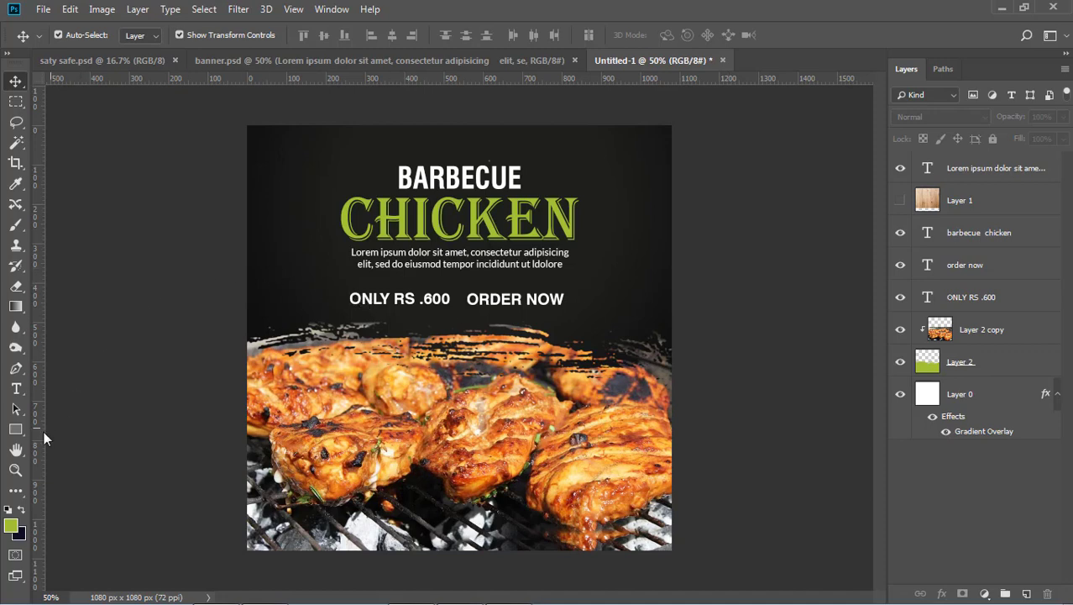
- Draw a white-filled rectangle shape of about 286 × 72 px over the "ONLY RS .600" text
click(23, 430)
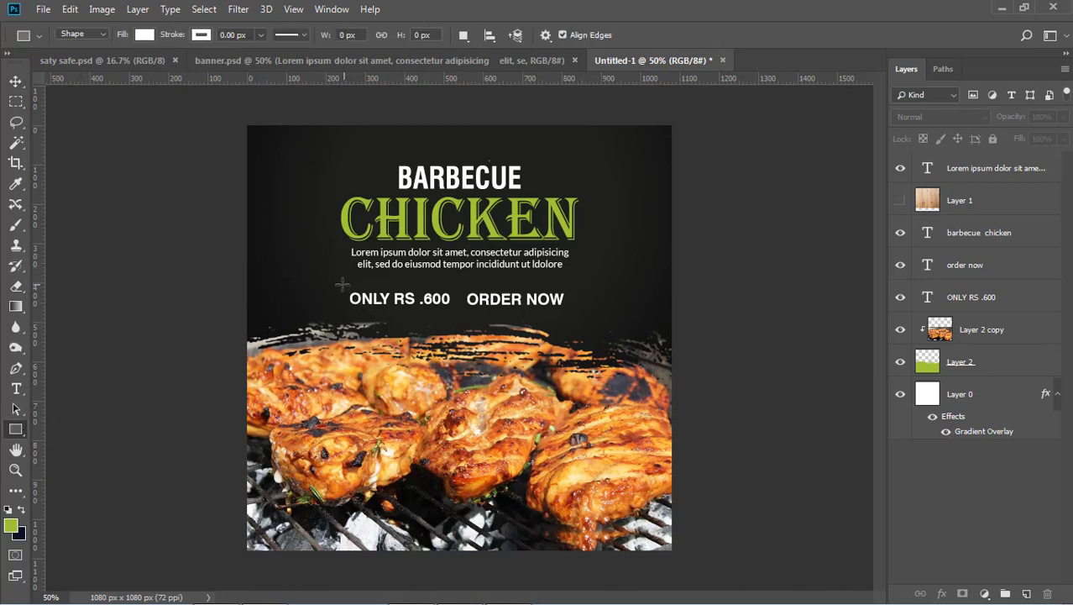
drag(343, 288, 454, 313)
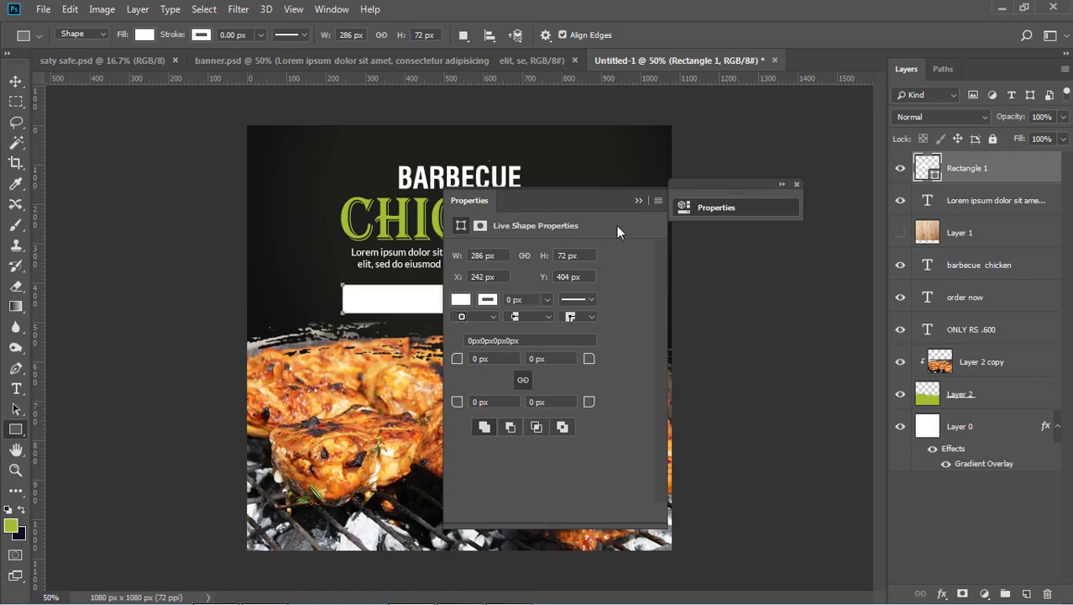
click(781, 184)
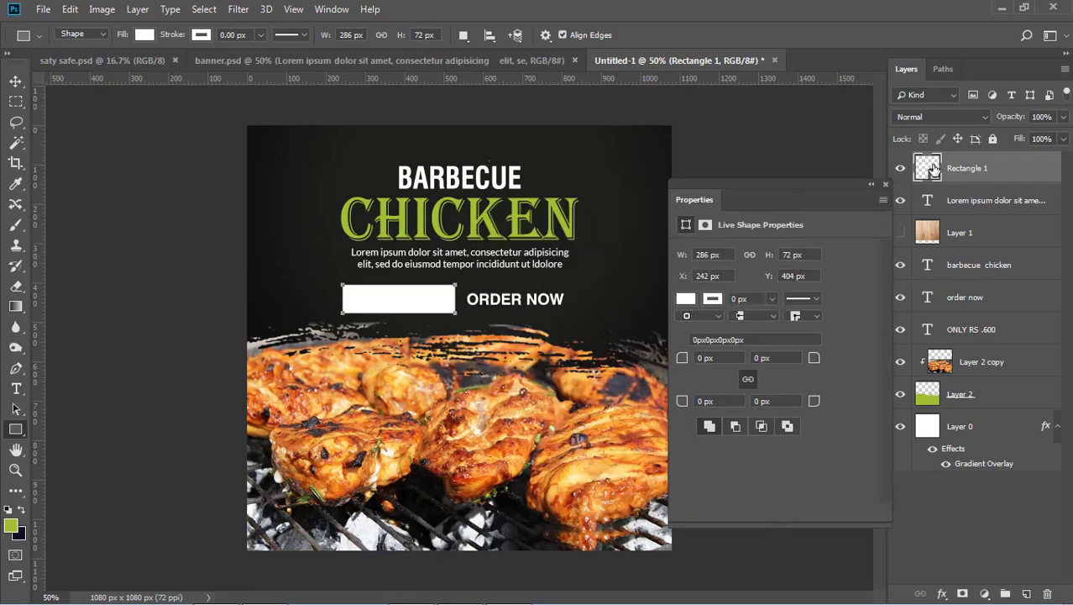
- Recolour the rectangle over "ONLY RS .600" with the green foreground colour 9ebf32
double_click(928, 168)
click(11, 521)
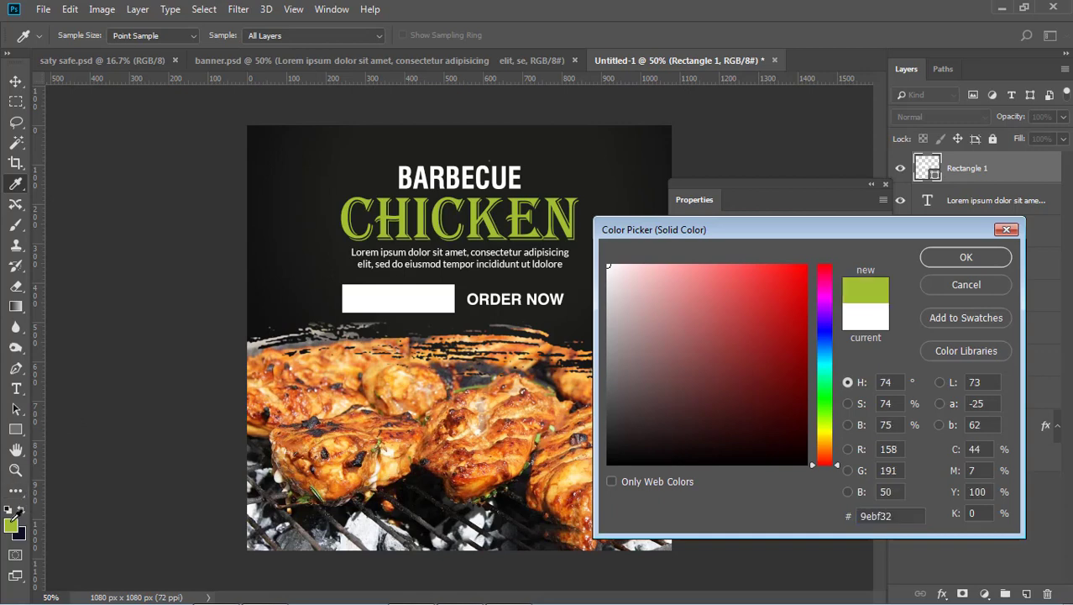
click(947, 258)
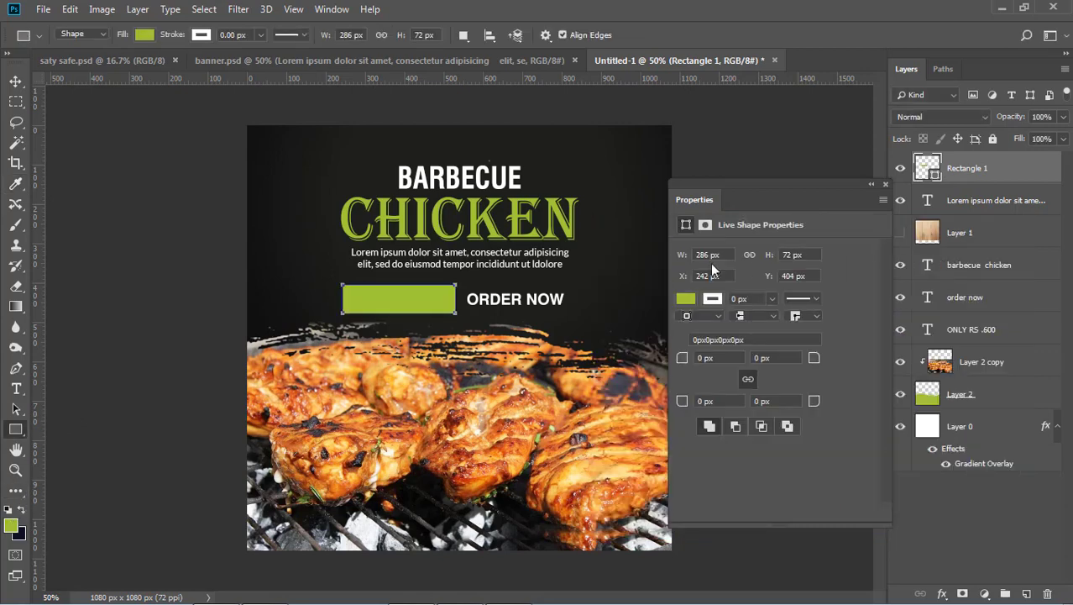
- Remove the rectangle's fill and set its white stroke to 2 px so it outlines "ONLY RS .600"
click(686, 299)
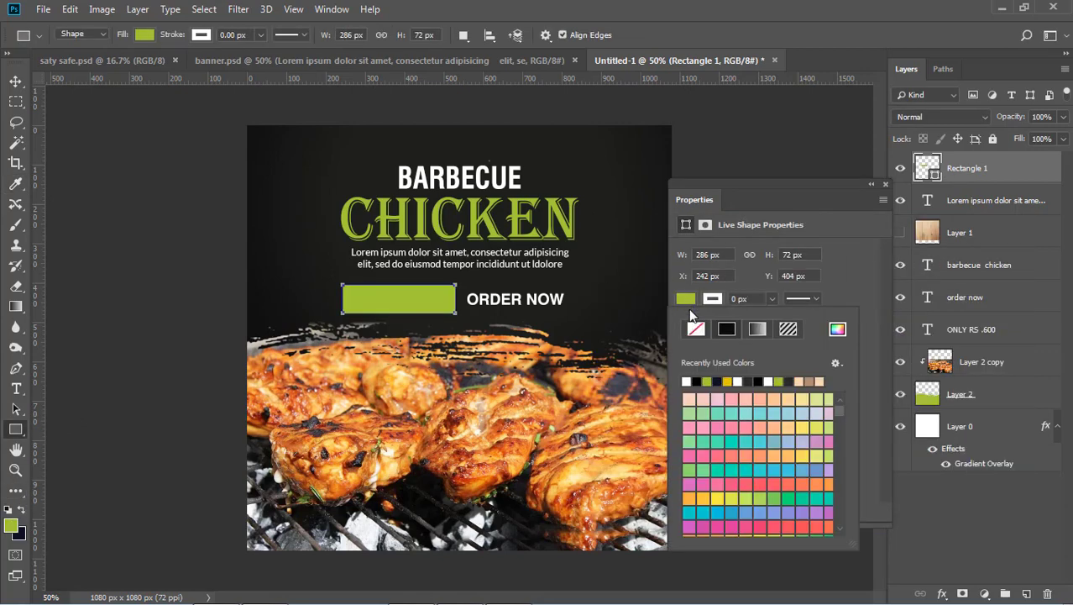
click(695, 330)
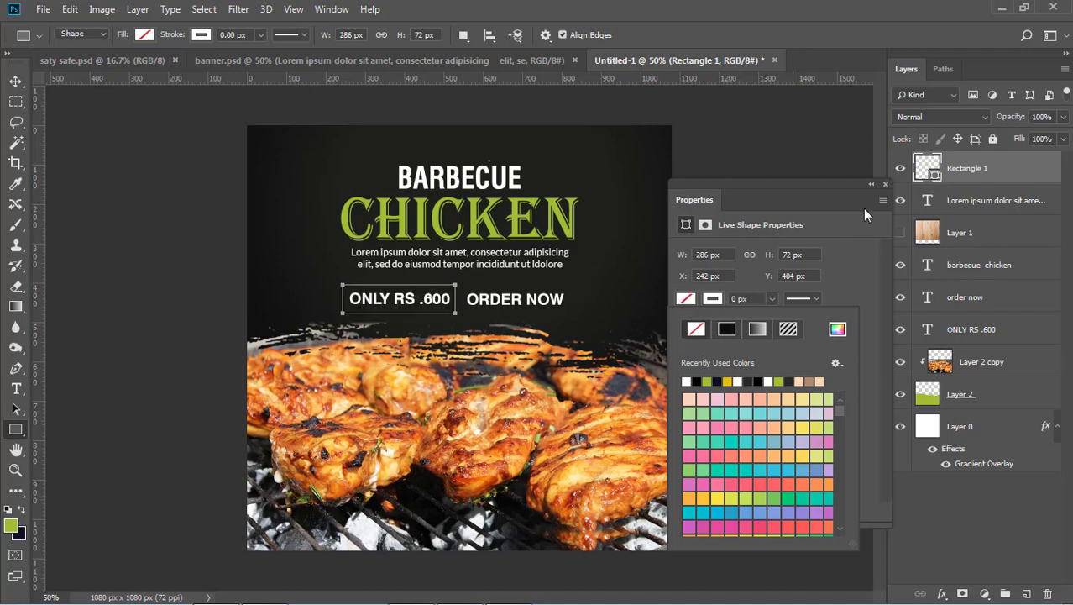
click(755, 298)
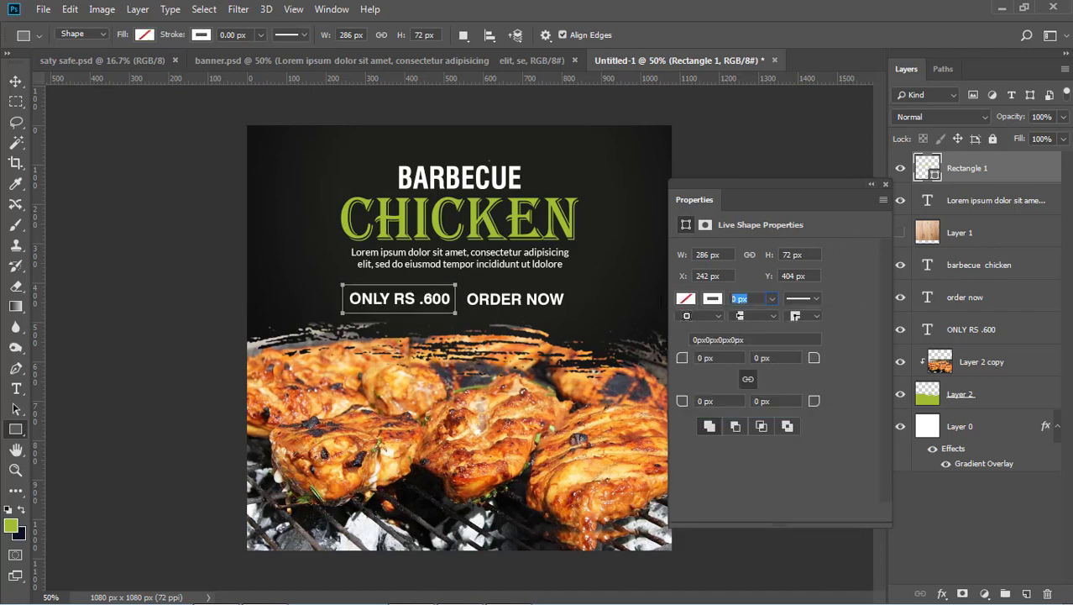
key(Return)
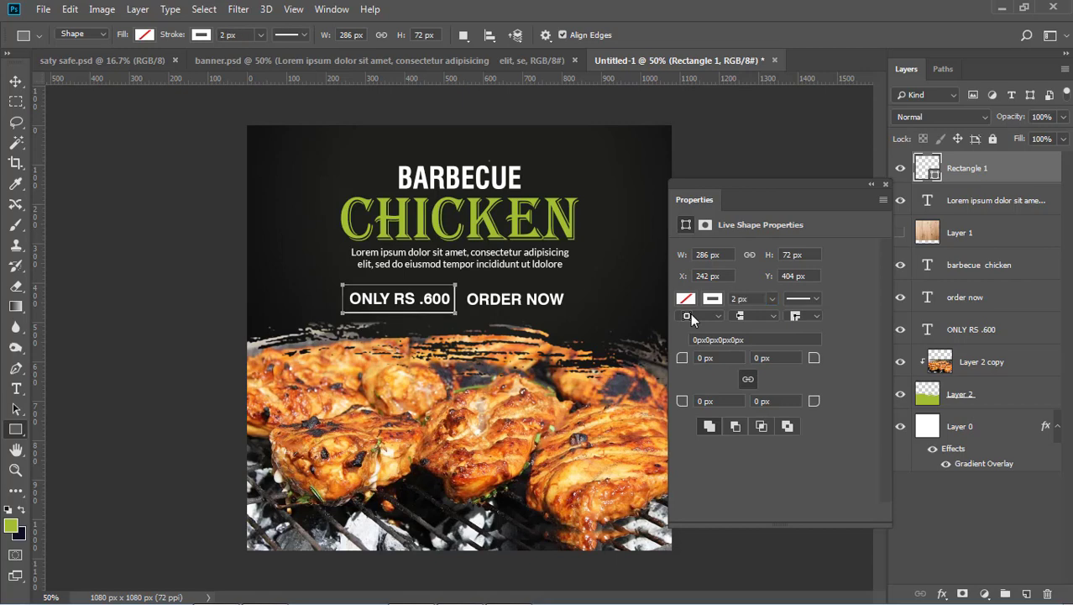
click(872, 185)
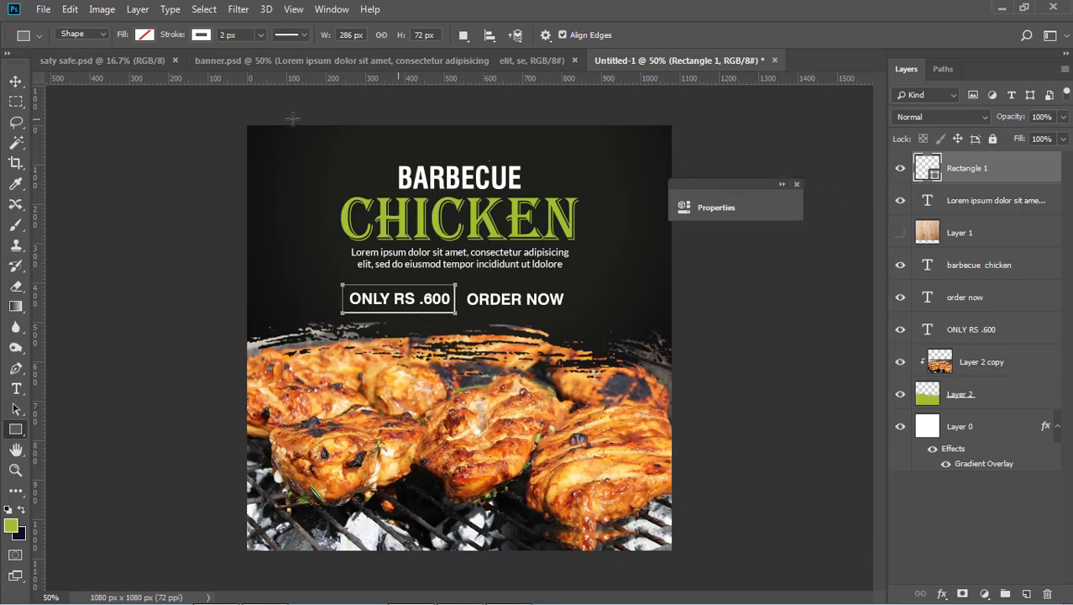
click(15, 81)
click(72, 134)
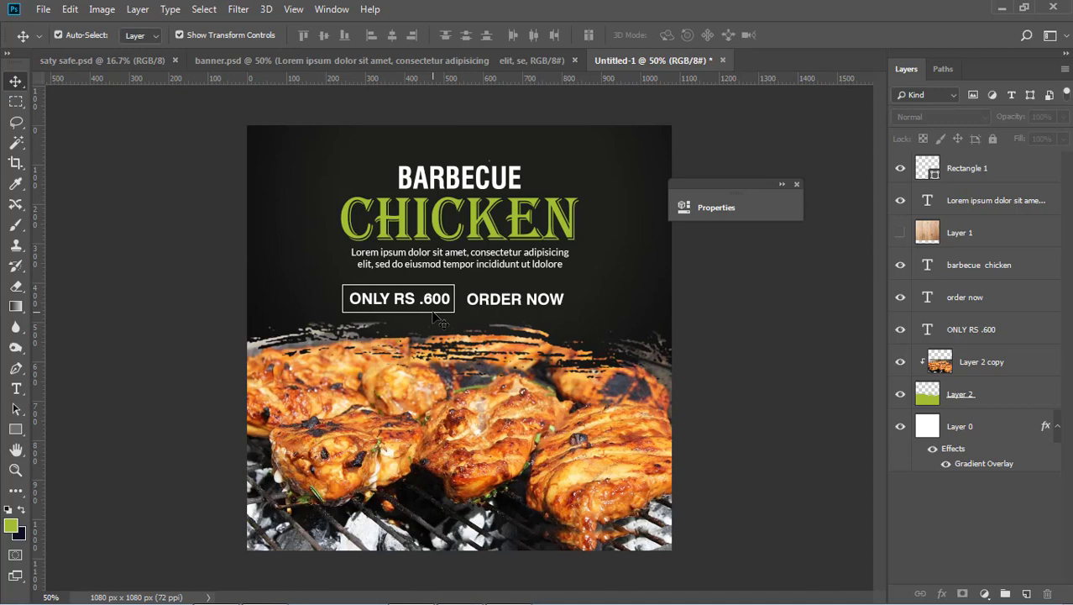
- Duplicate the outlined rectangle beside the original and align it level around the "ORDER NOW" text
drag(463, 313, 542, 316)
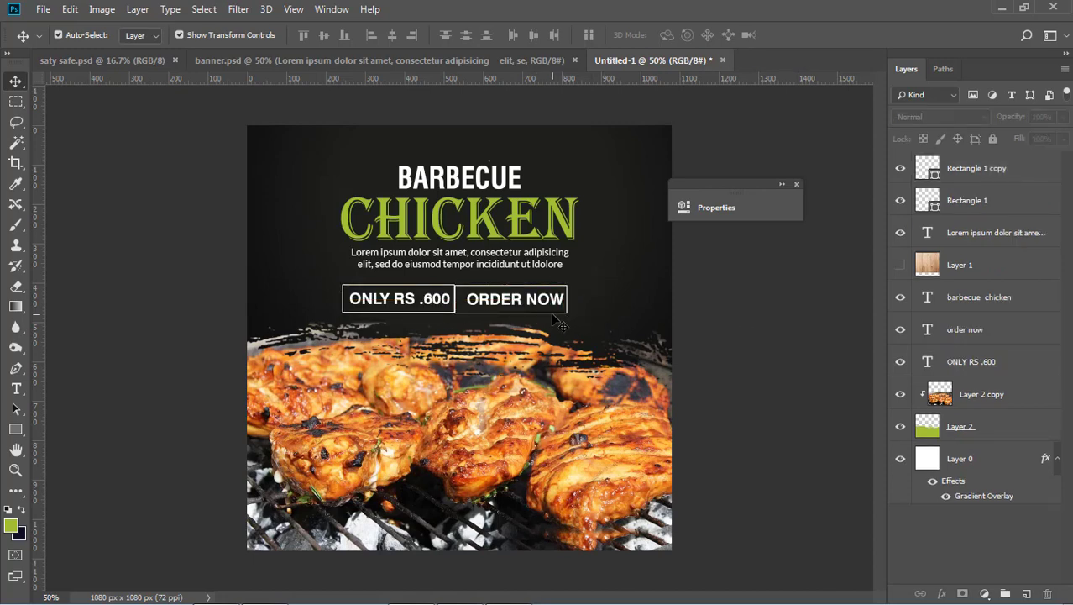
click(551, 314)
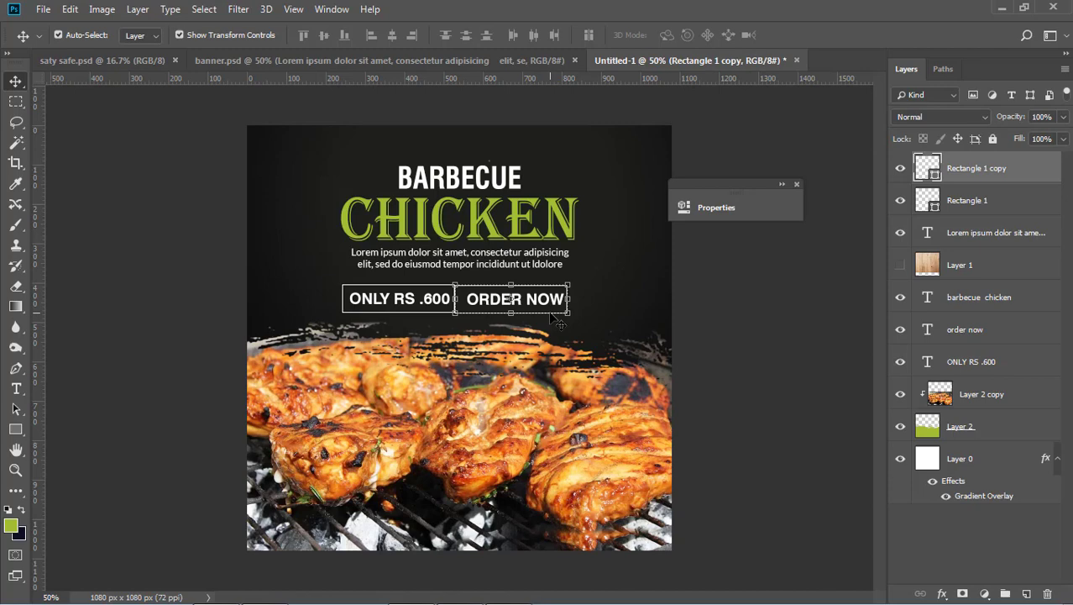
click(683, 319)
click(536, 317)
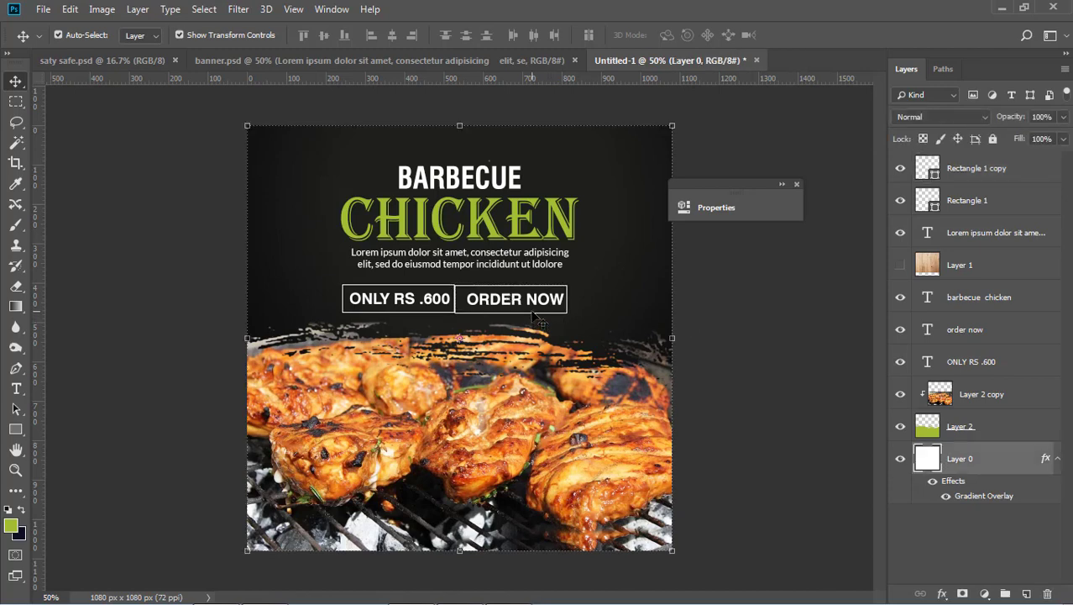
click(522, 317)
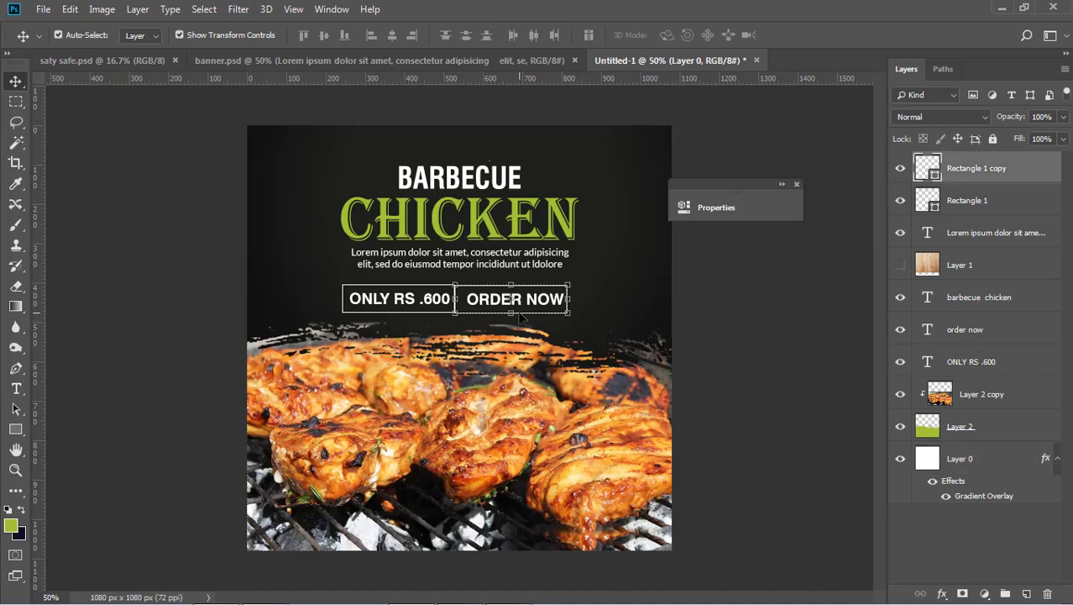
click(731, 323)
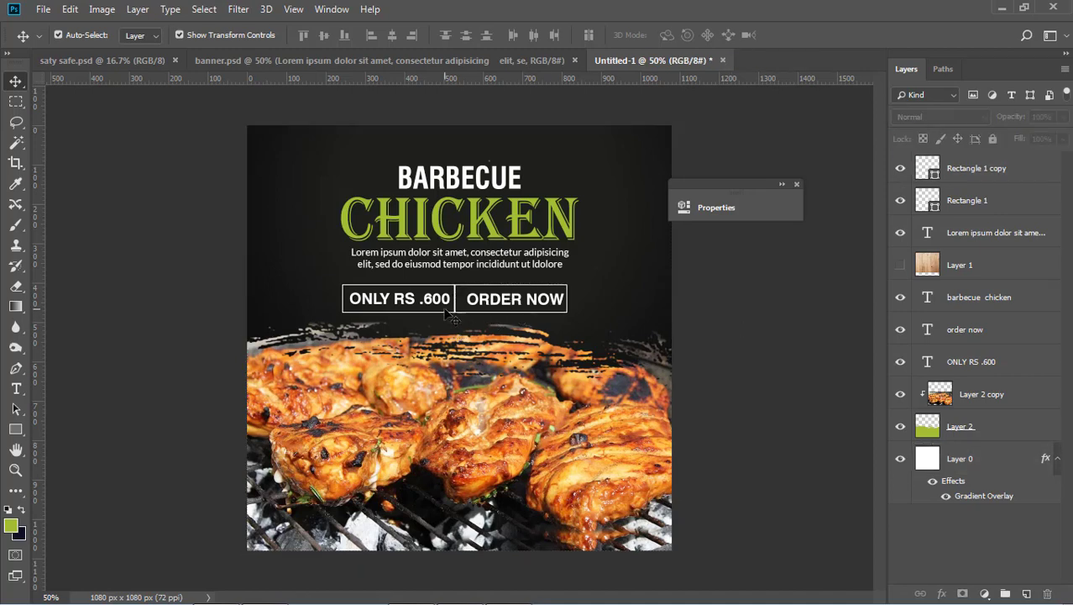
click(490, 316)
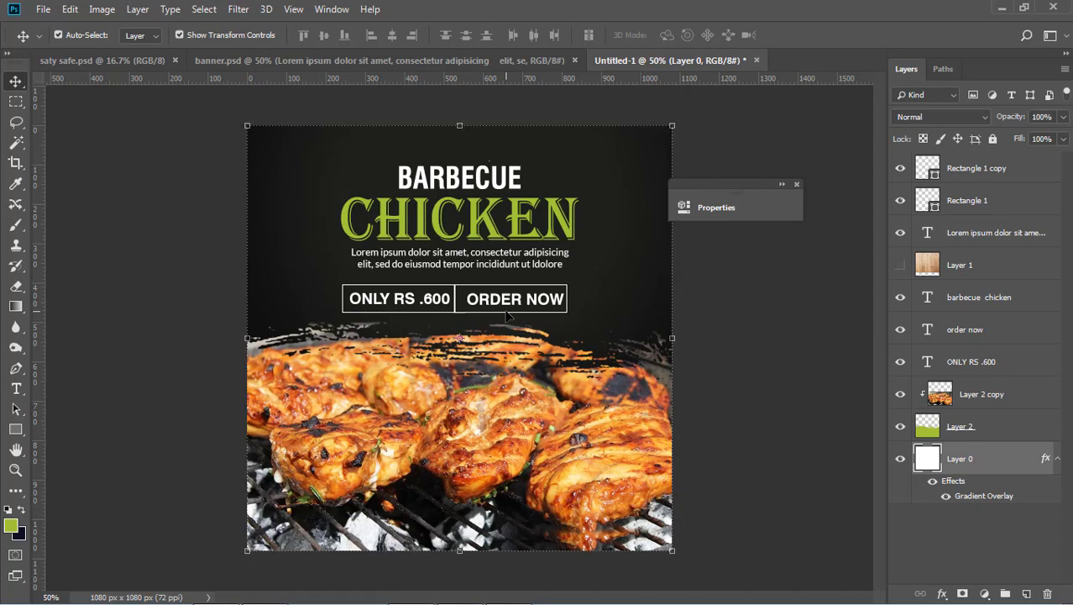
click(865, 365)
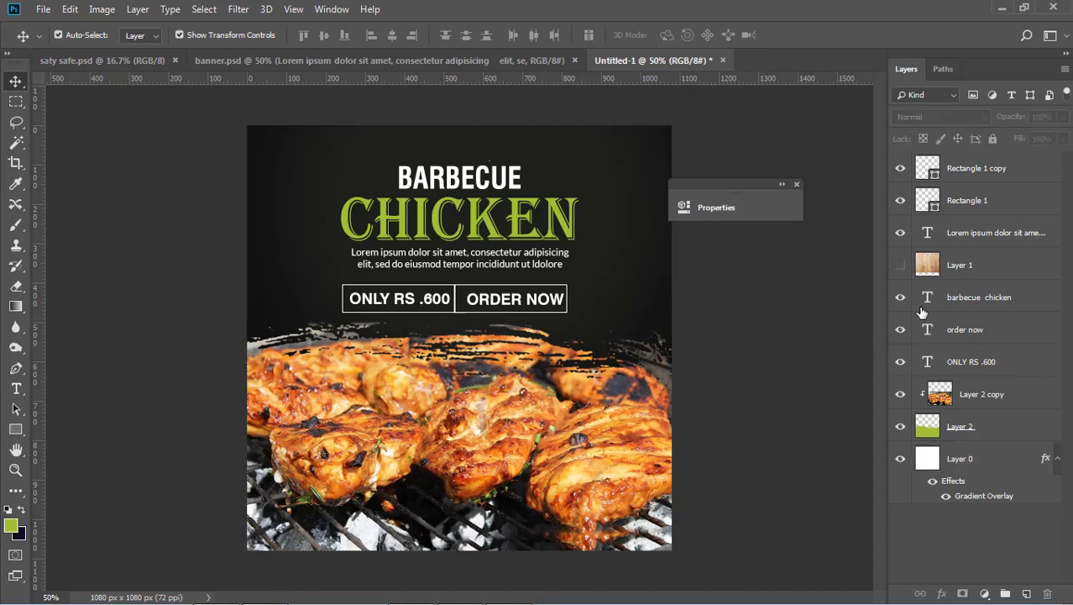
- Fill the Rectangle 1 copy shape with the recently used green
click(974, 200)
click(974, 178)
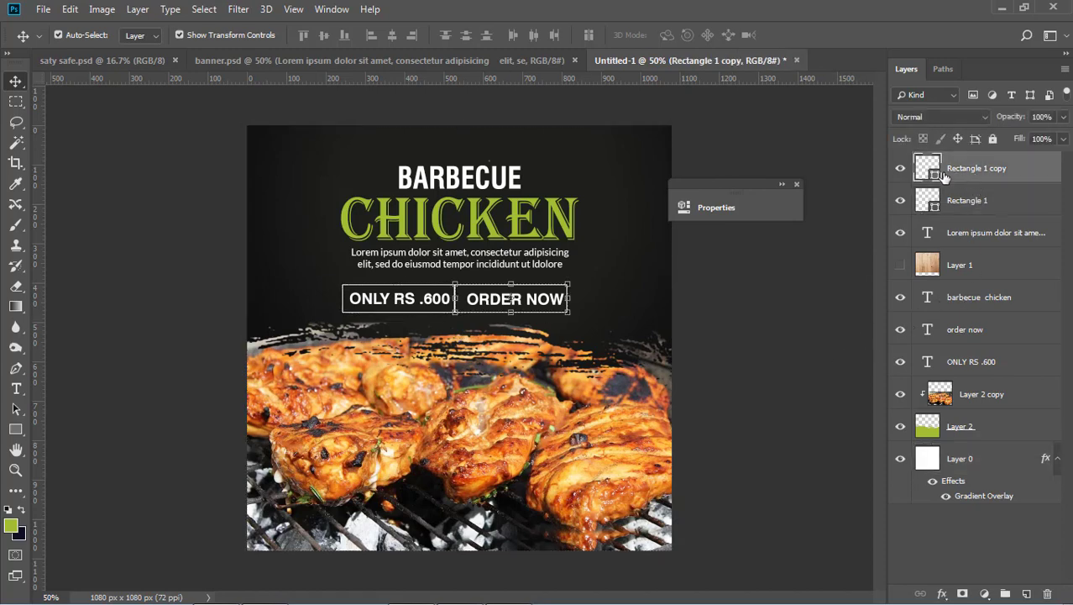
click(14, 431)
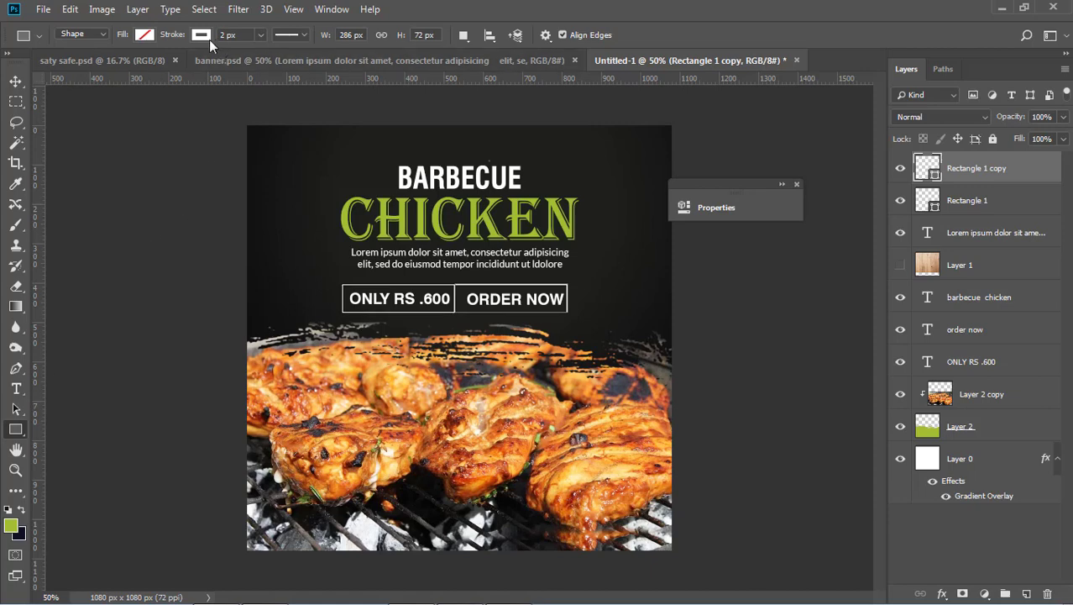
click(145, 35)
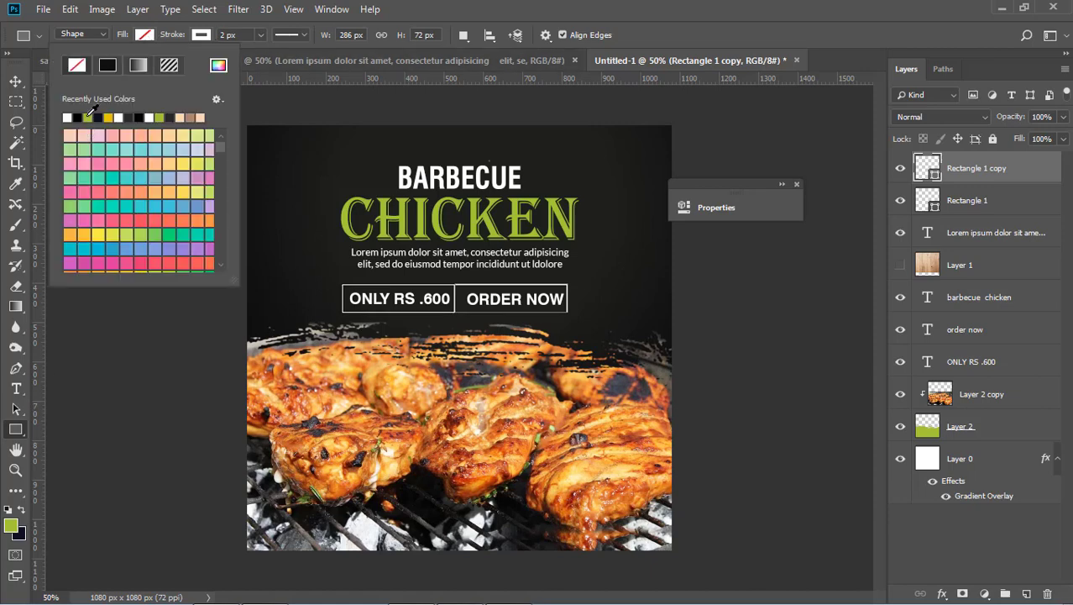
click(87, 117)
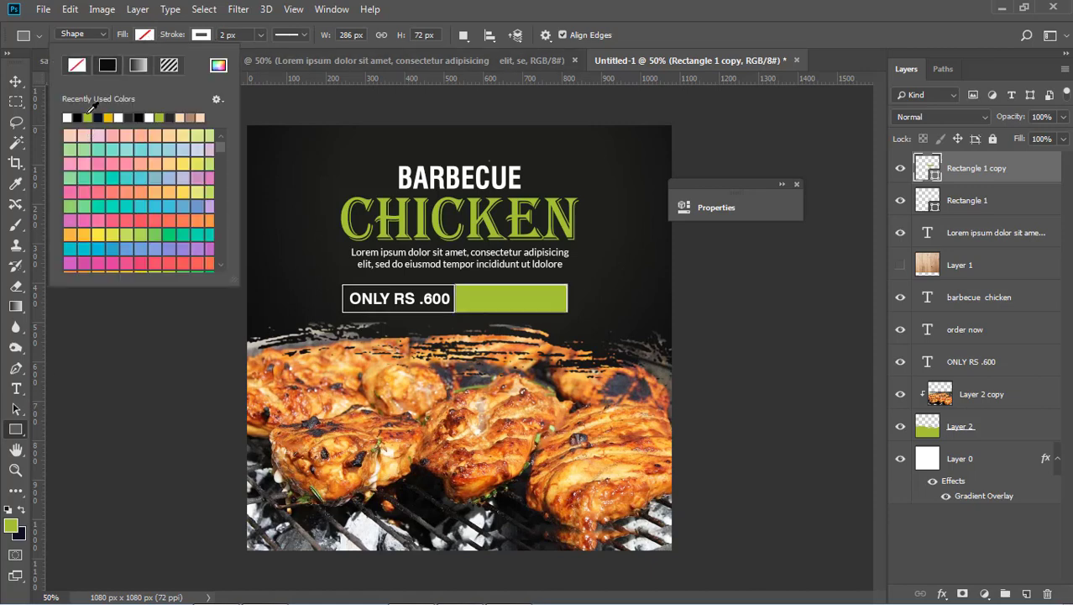
- Try to set the green rectangle's stroke width to 0
click(248, 35)
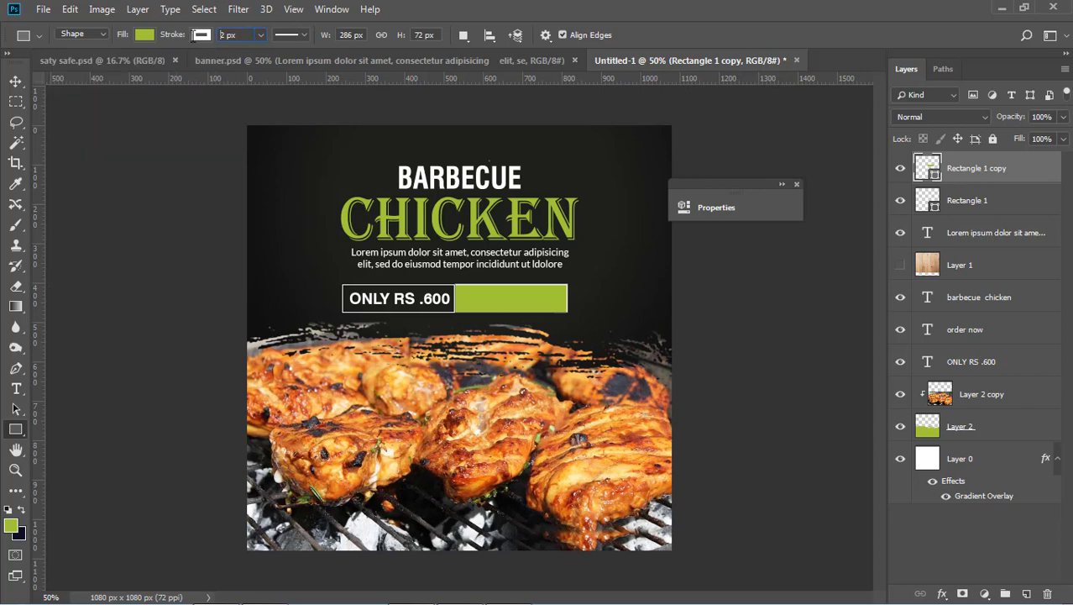
double_click(243, 35)
text(0)
click(16, 82)
click(726, 304)
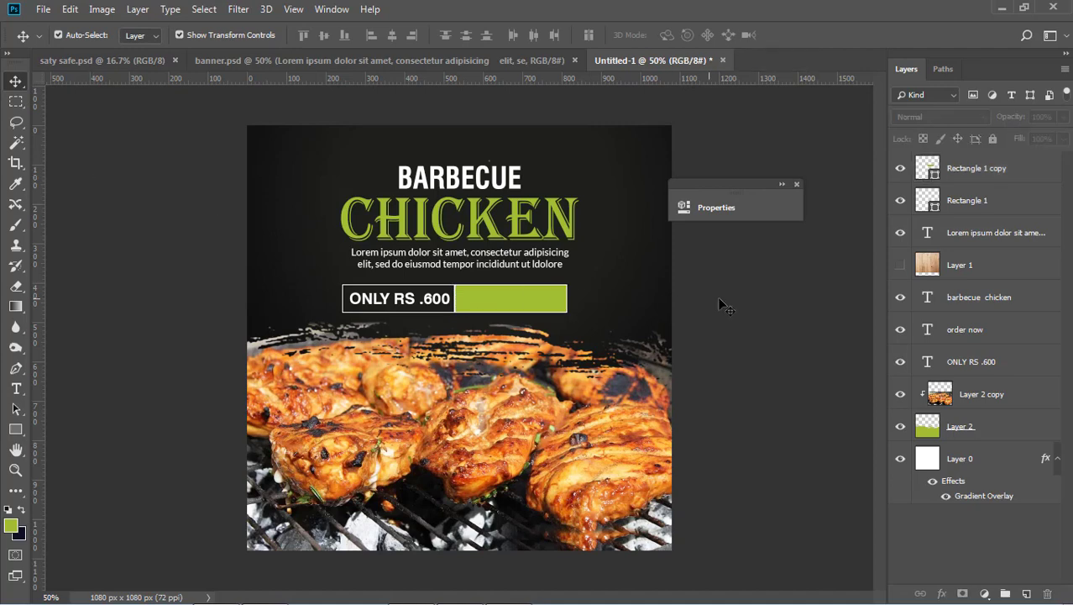
click(561, 300)
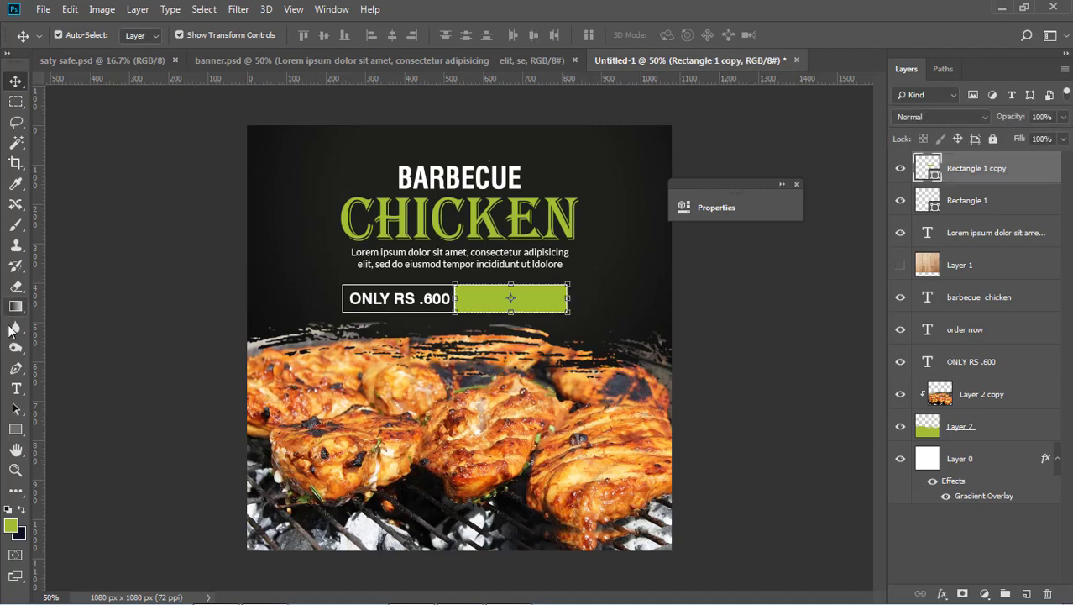
click(16, 388)
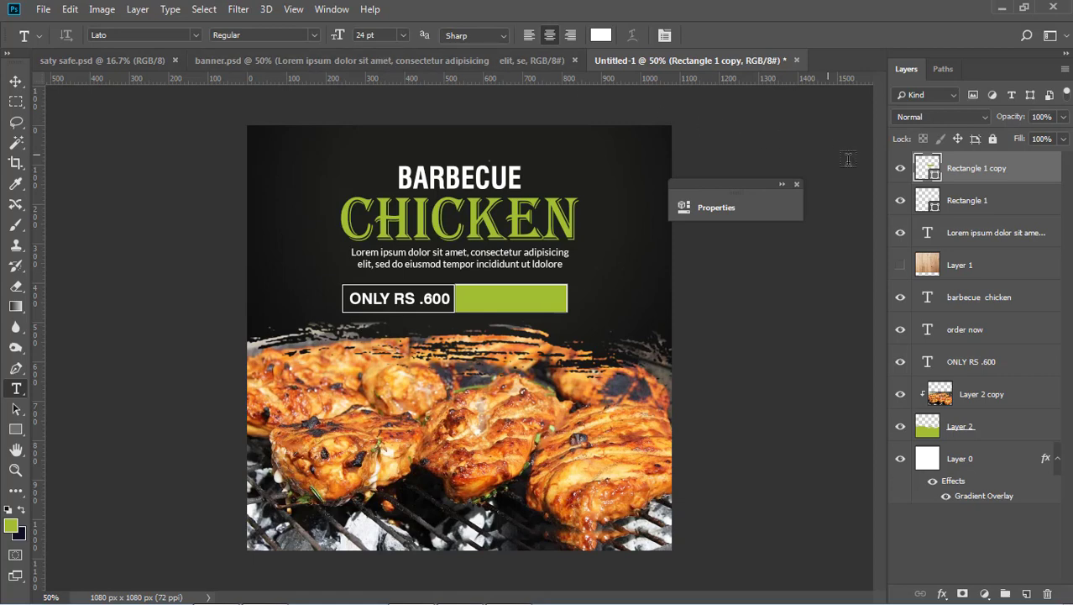
double_click(932, 170)
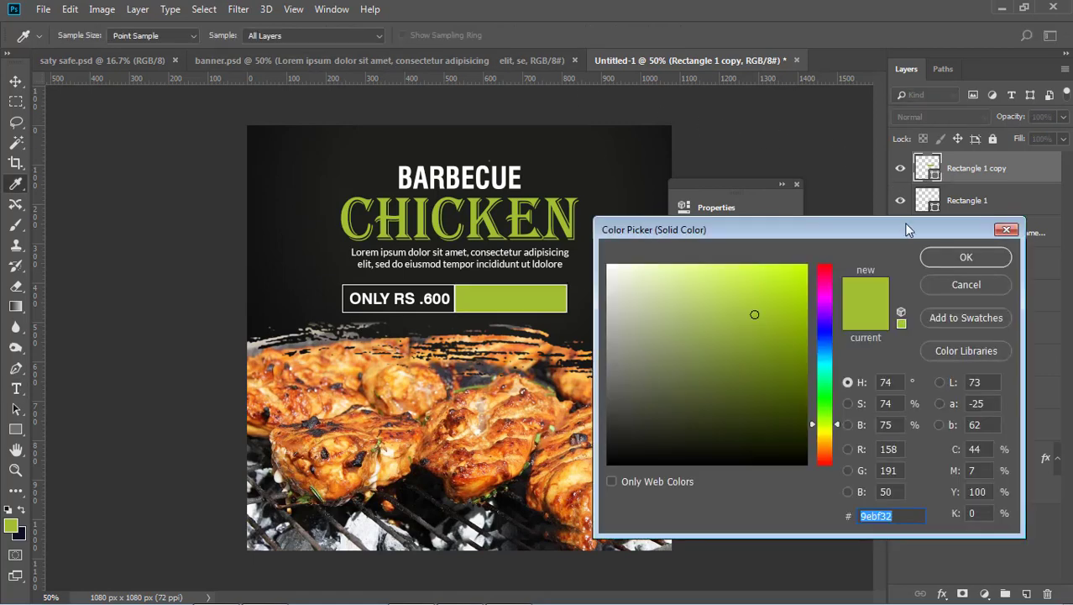
click(948, 259)
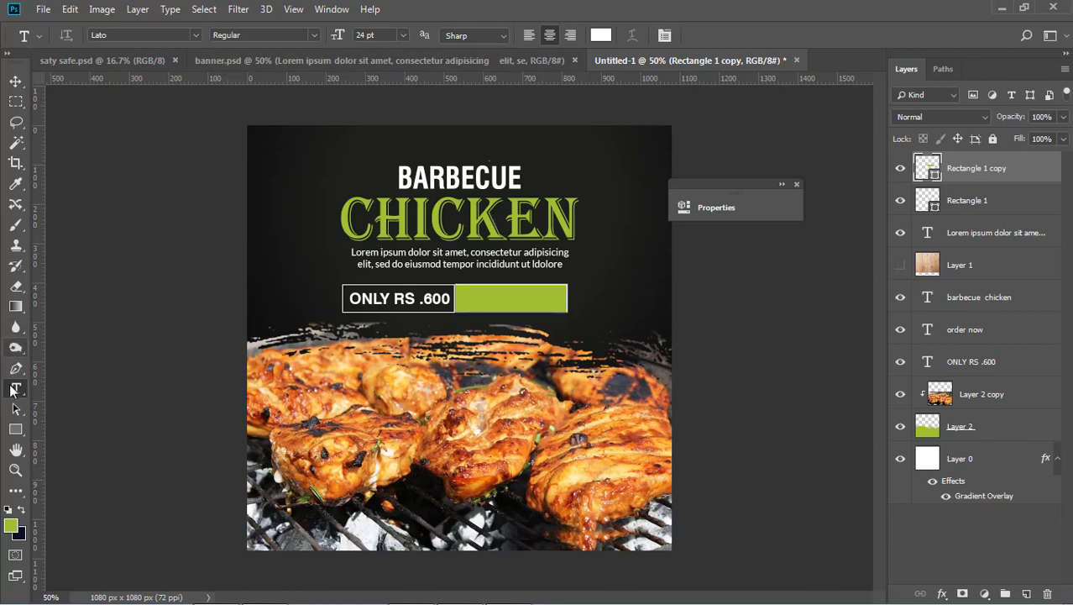
- Set the green rectangle's stroke to no colour
click(19, 430)
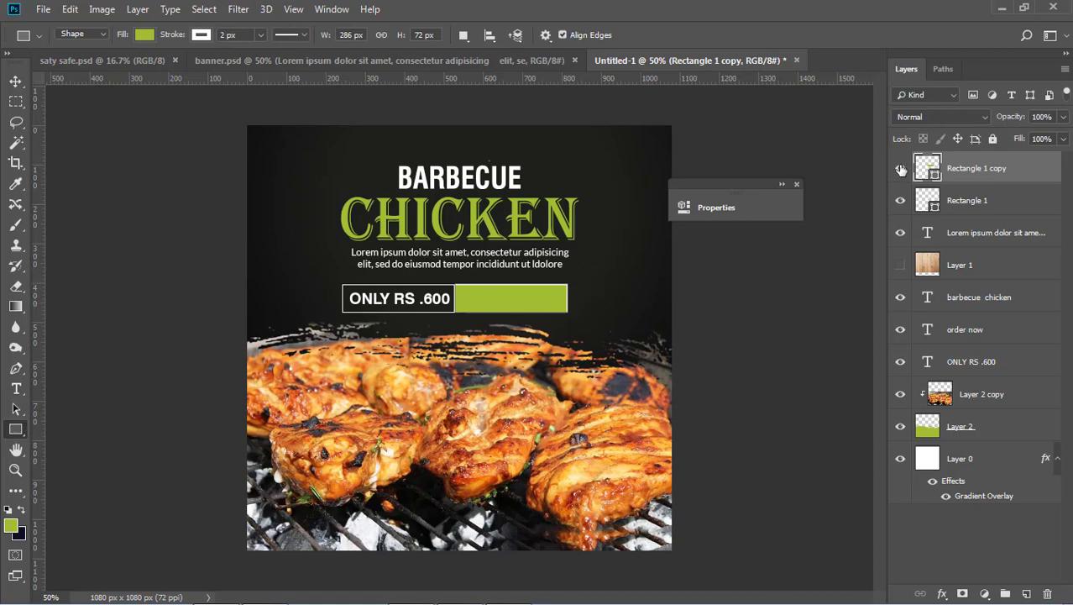
click(210, 32)
click(132, 66)
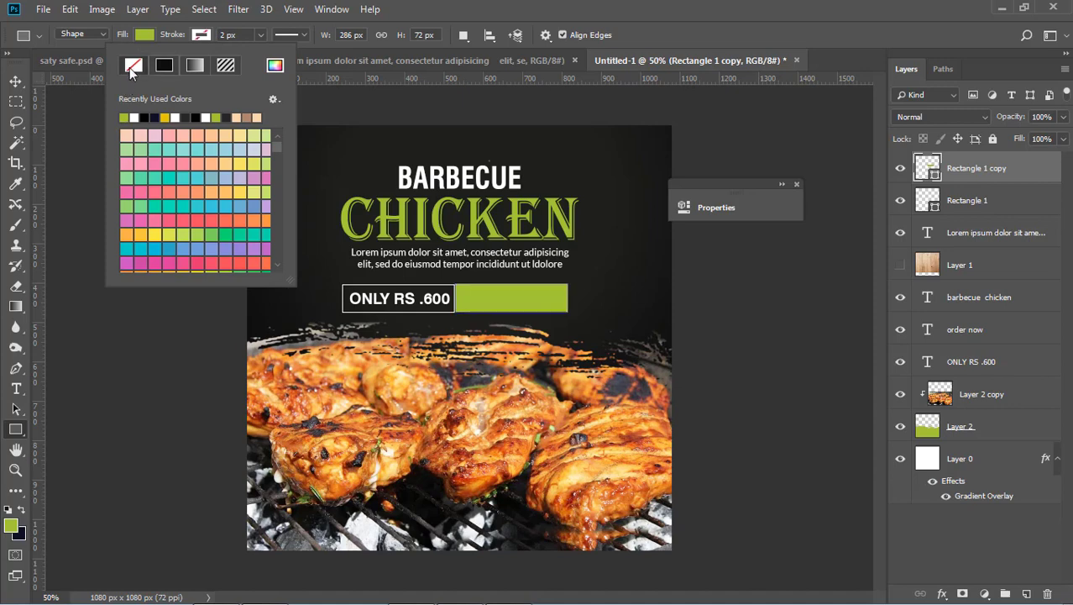
click(7, 91)
click(13, 91)
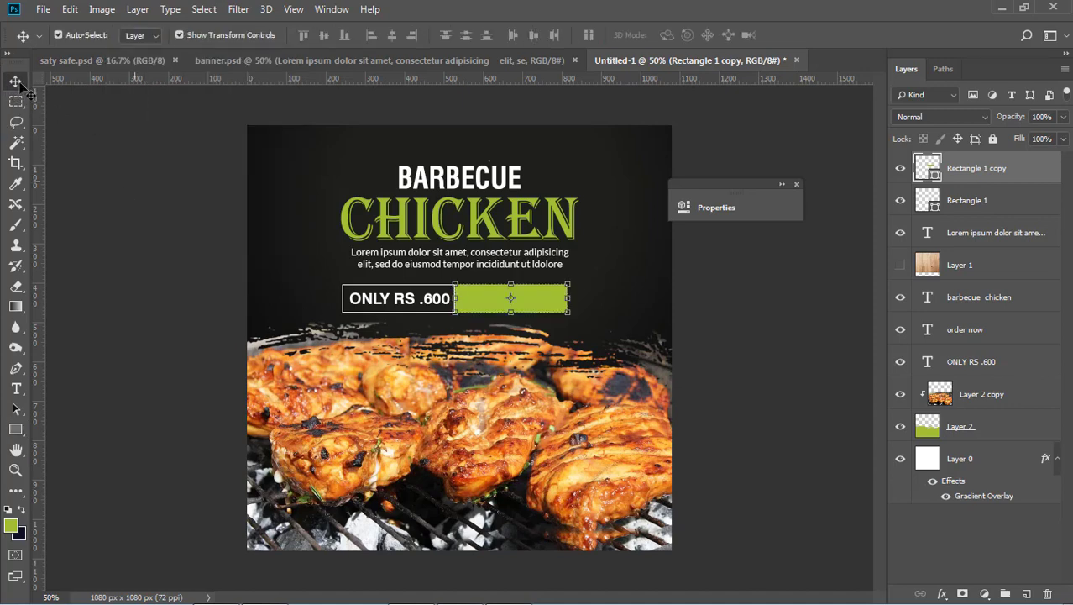
click(719, 307)
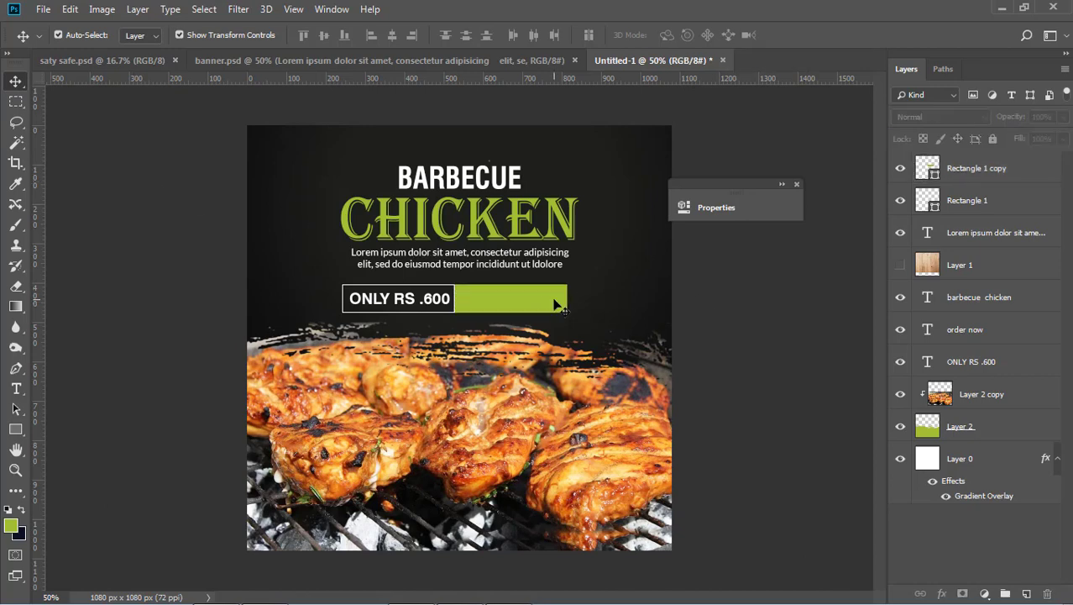
- Move the Rectangle 1 copy layer below the "ONLY RS .600" text layer, behind the "ORDER NOW" text
click(554, 304)
drag(986, 177, 985, 363)
click(752, 307)
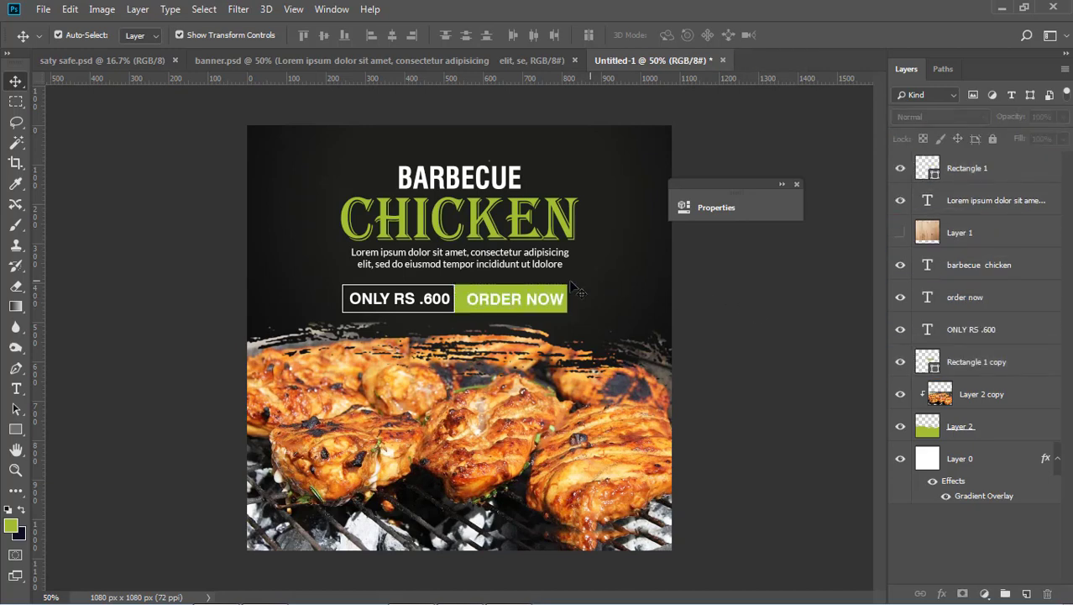
click(498, 291)
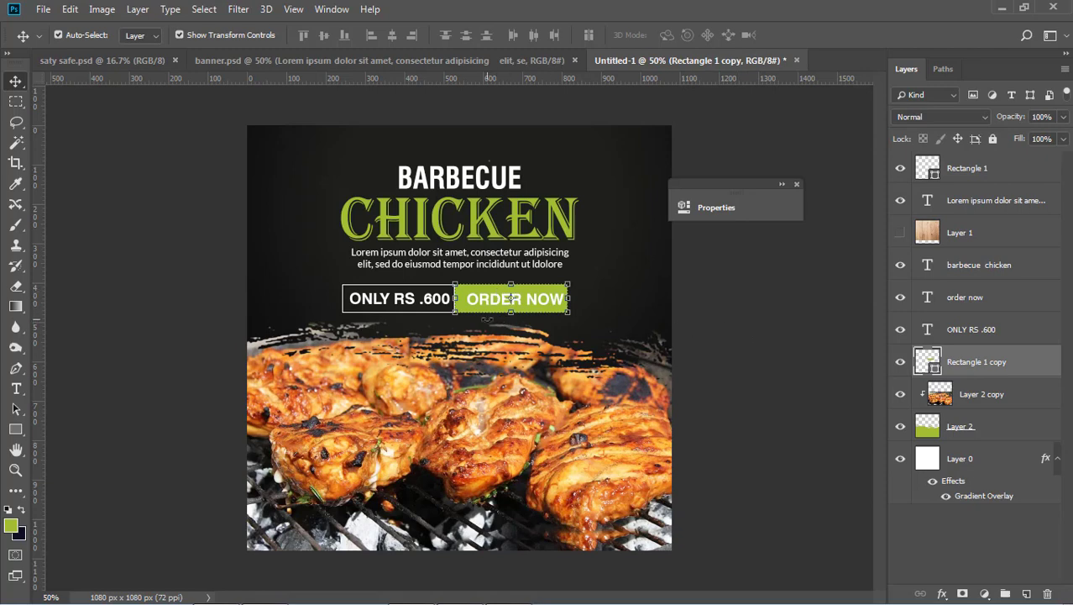
- Widen the outlined Rectangle 1 slightly into the green rectangle and move its layer below Rectangle 1 copy
click(752, 309)
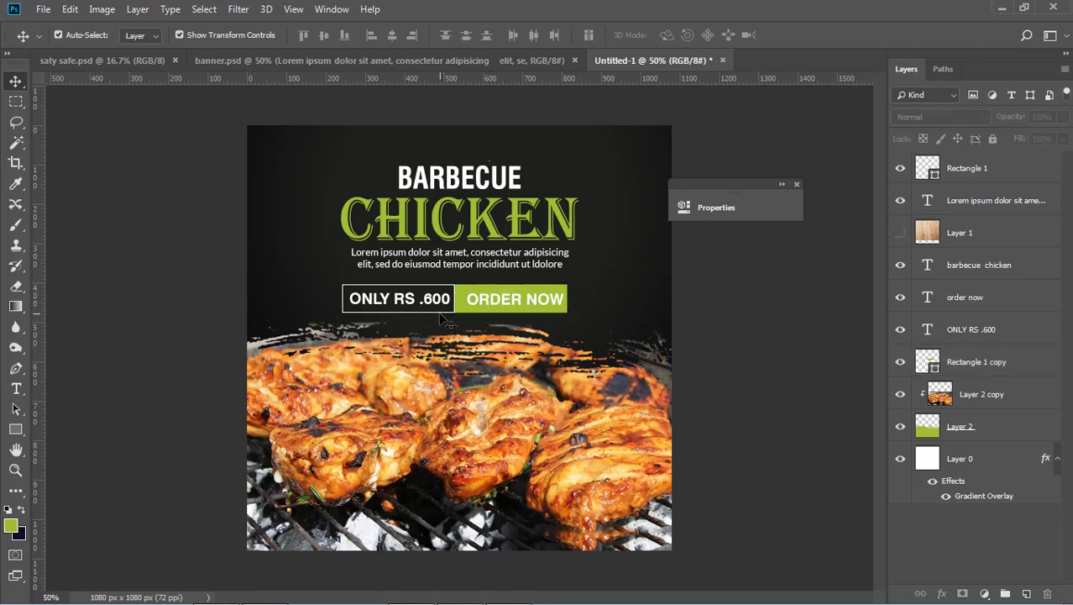
click(441, 316)
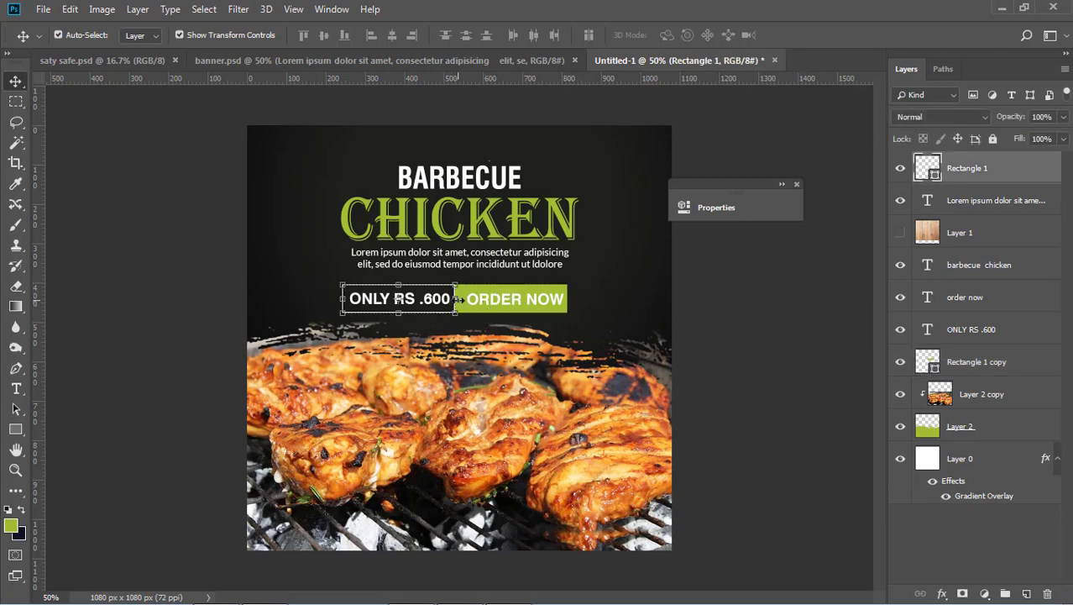
drag(455, 299, 467, 299)
key(Return)
click(715, 308)
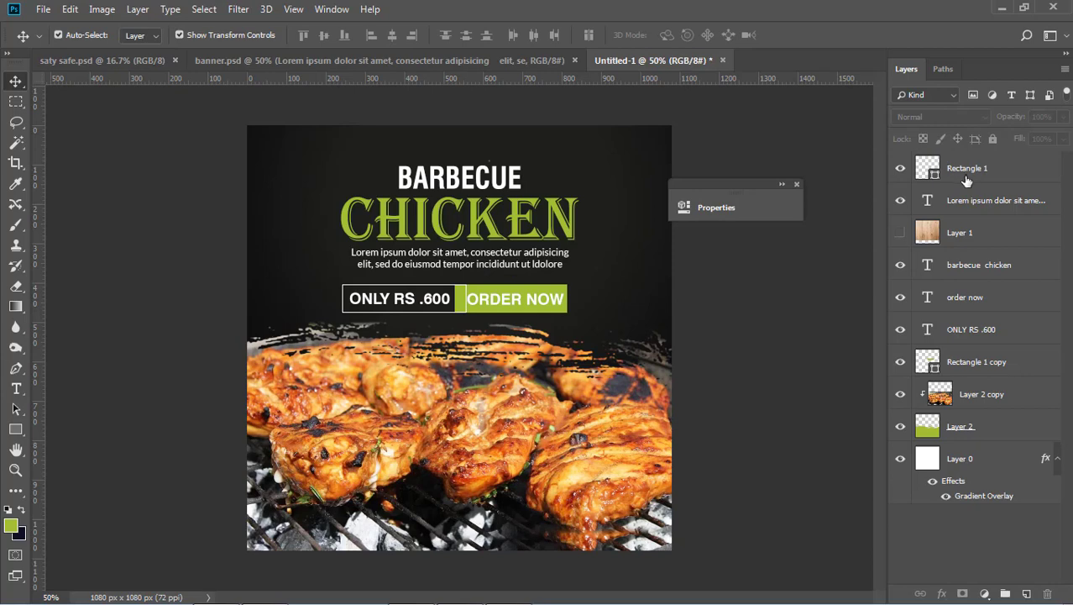
drag(965, 175, 966, 370)
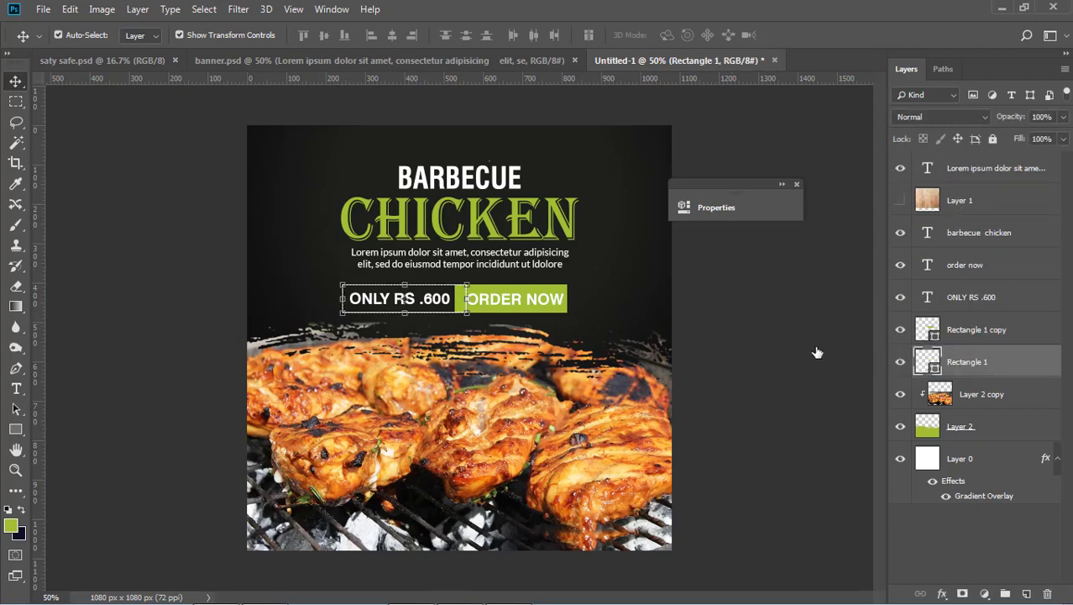
click(803, 352)
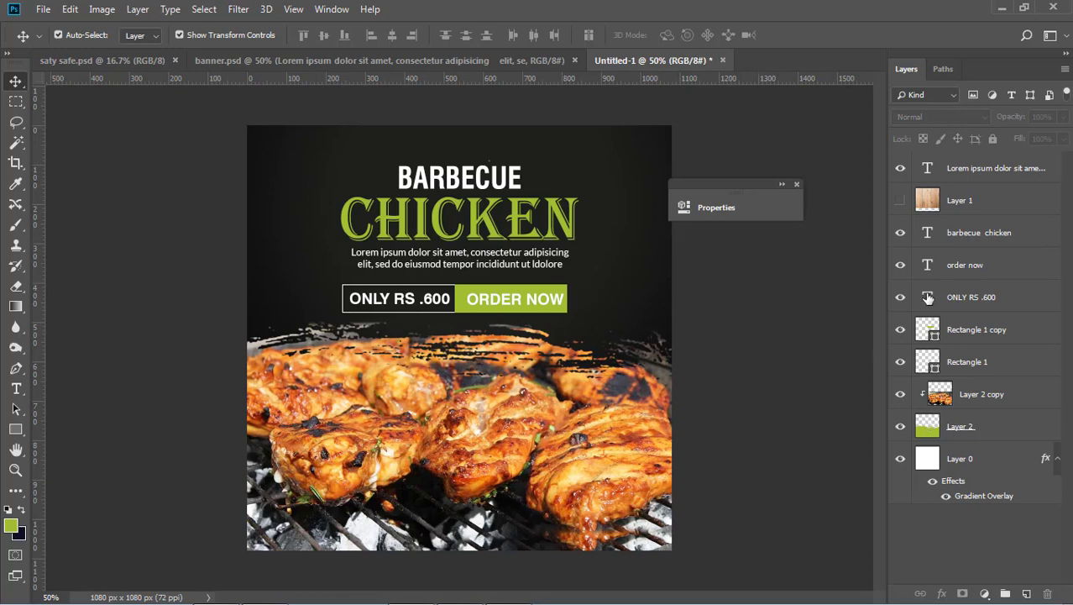
- Show the wood-plank Layer 1 and move it below Layer 2, directly above the gradient background layer
click(900, 200)
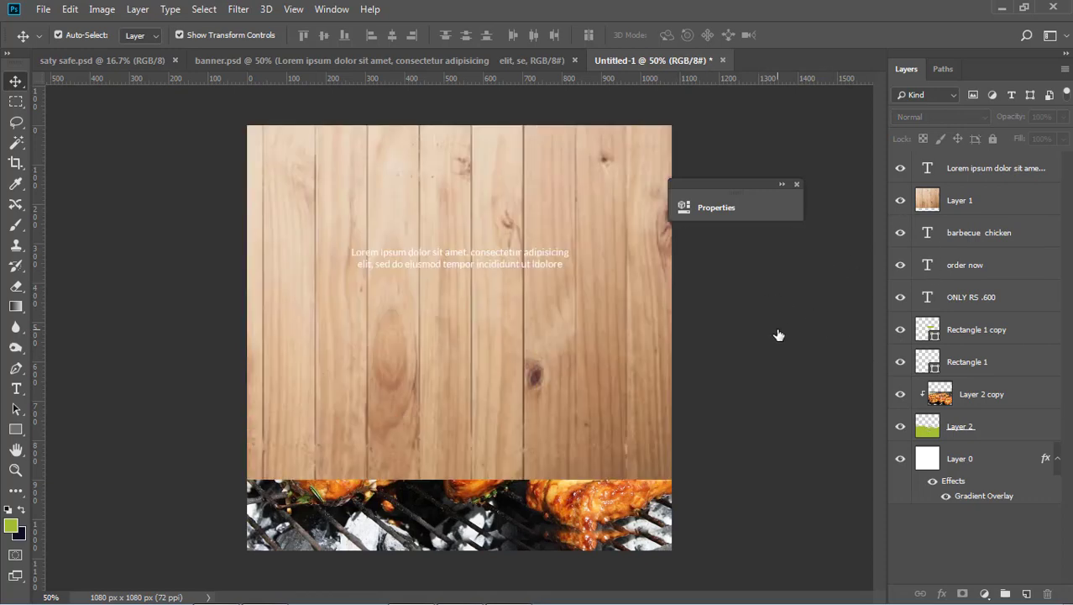
drag(981, 201, 979, 431)
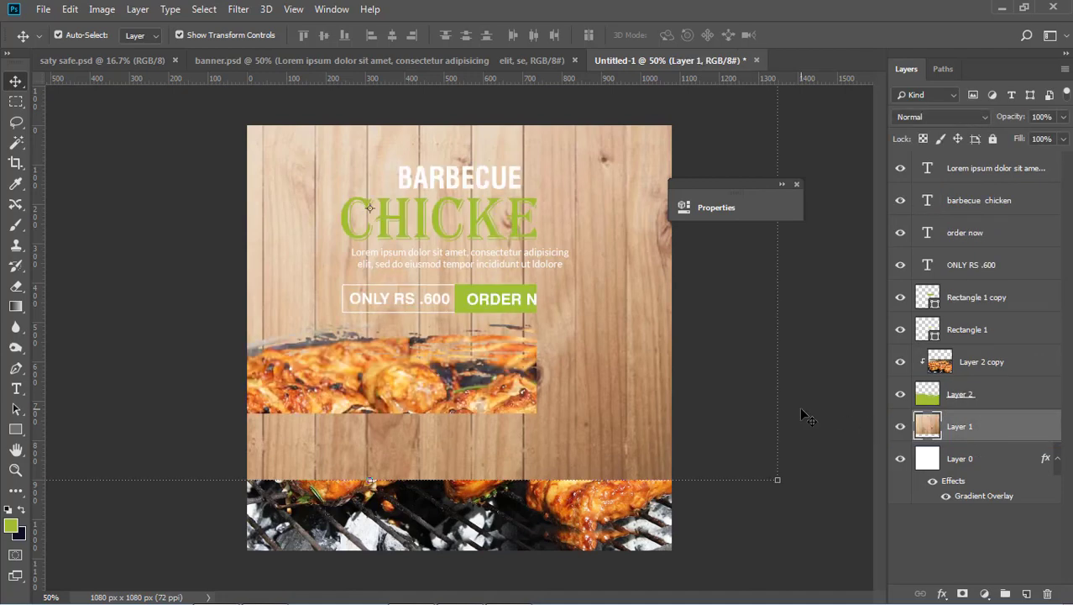
drag(976, 368, 976, 402)
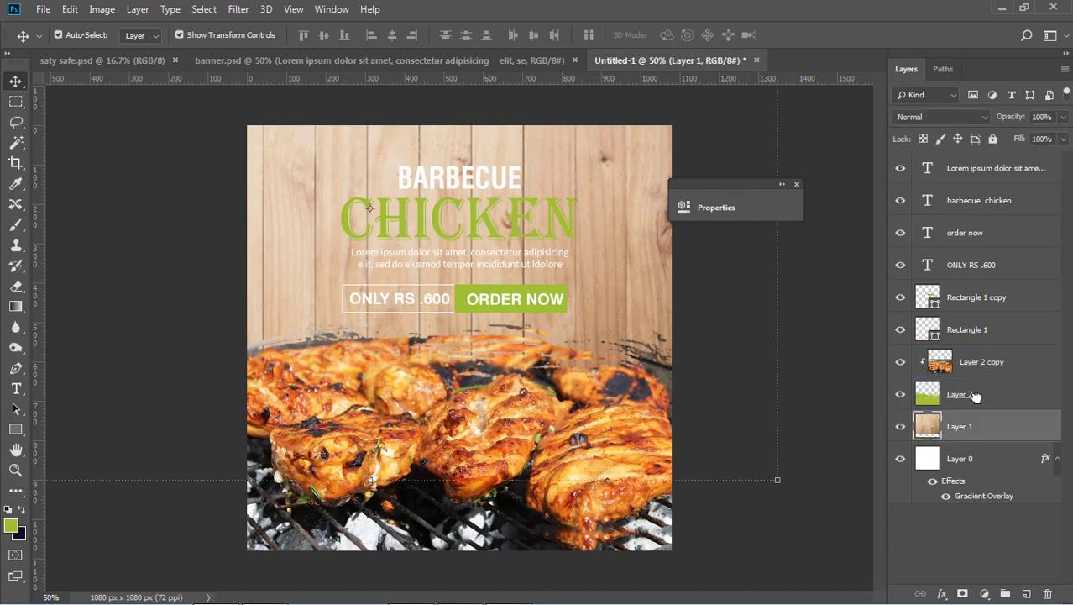
- Set the wood-plank layer's blend mode to Multiply and its opacity to 38%
click(932, 118)
click(912, 181)
click(794, 306)
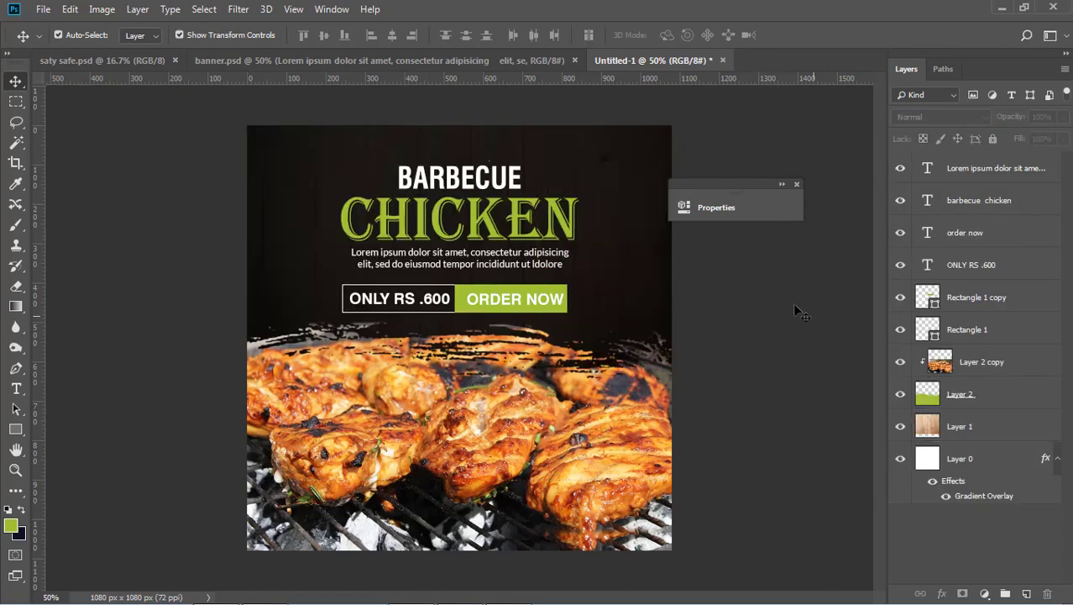
click(650, 256)
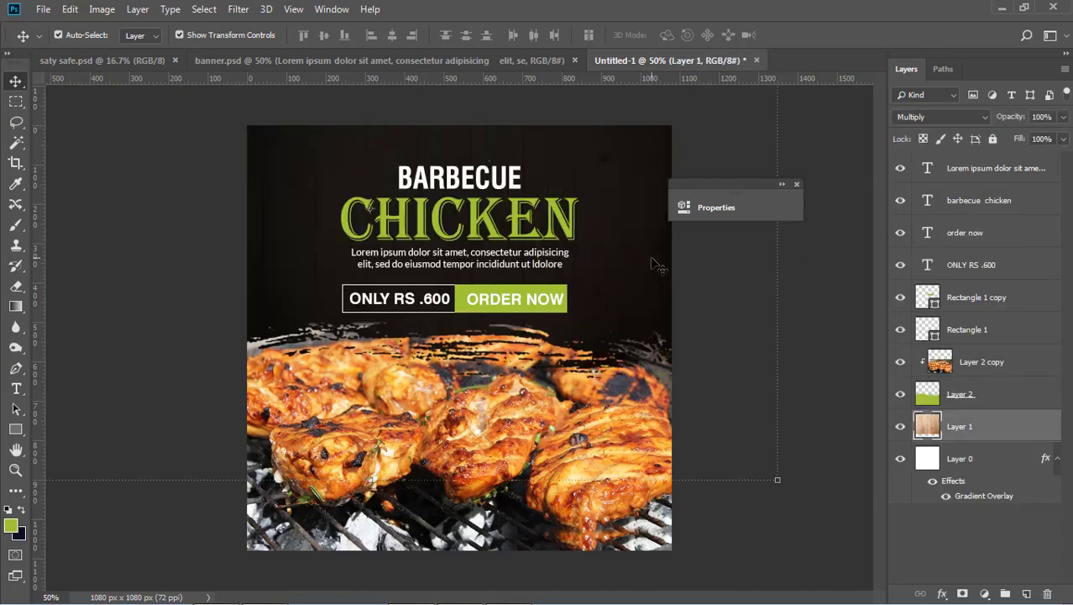
click(1062, 118)
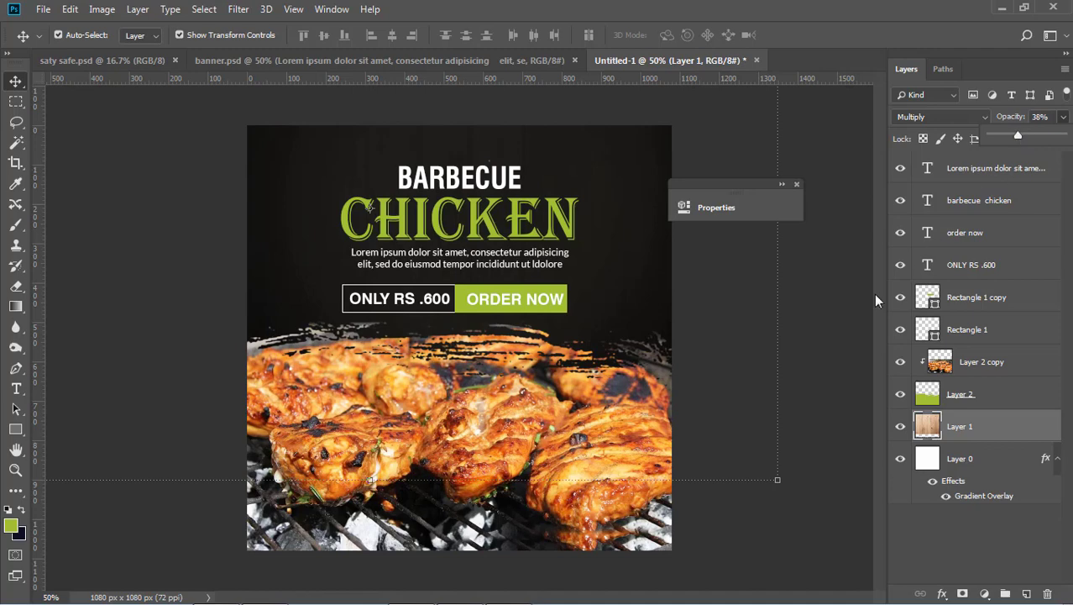
click(825, 328)
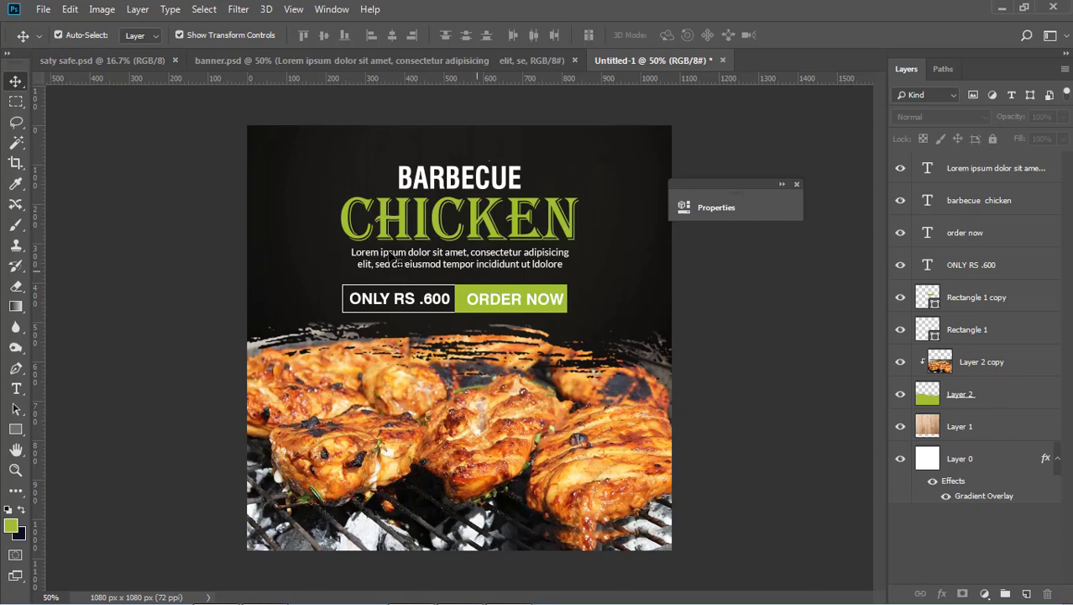
- Nudge both label rectangles and their "ONLY RS .600" and "ORDER NOW" texts together slightly up and to the right
click(989, 325)
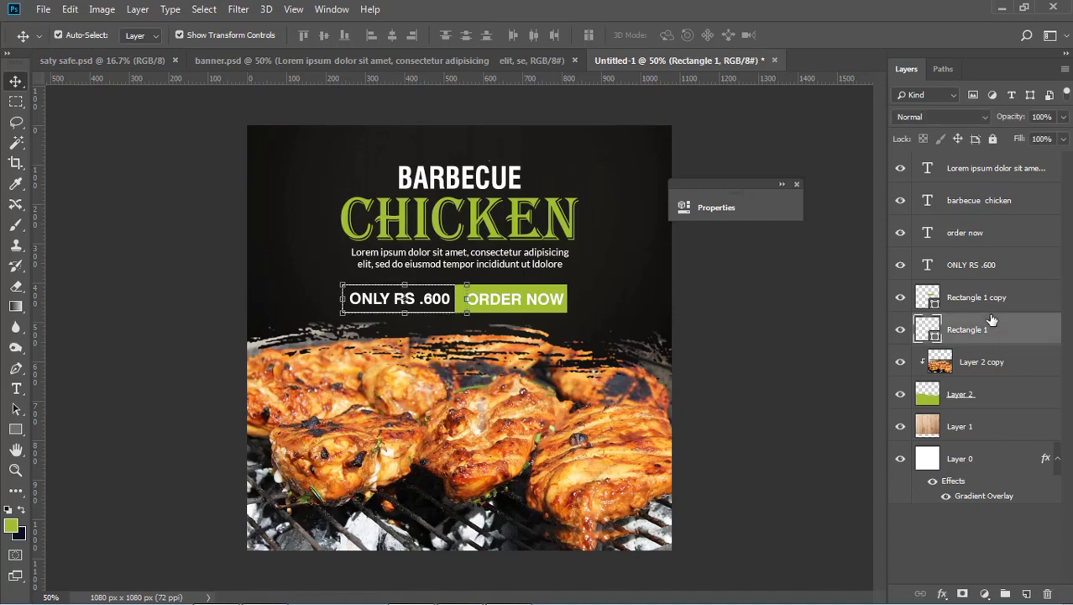
shift+click(986, 294)
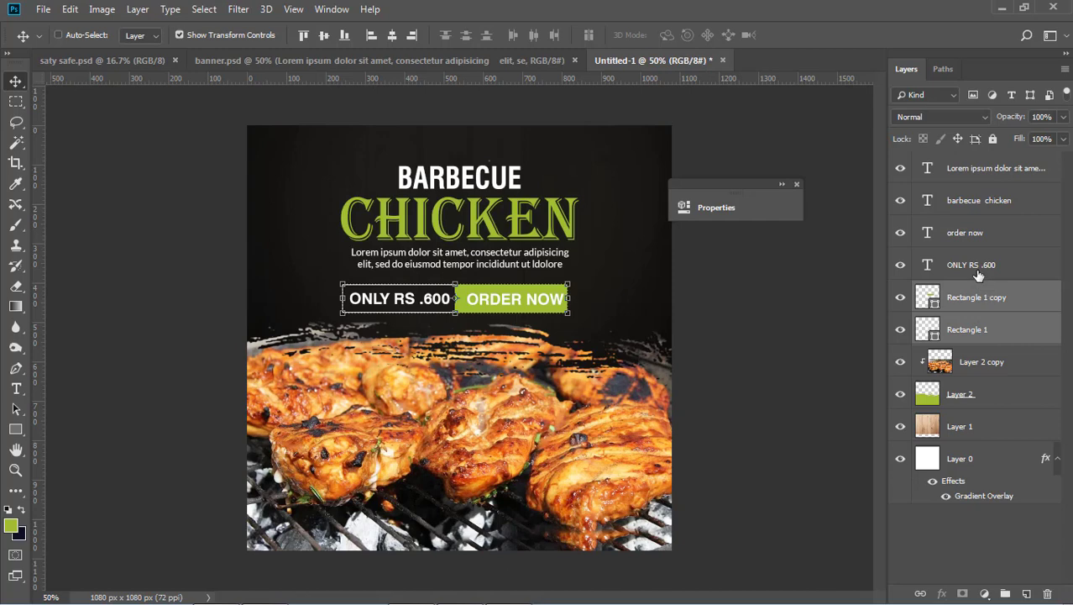
shift+click(971, 262)
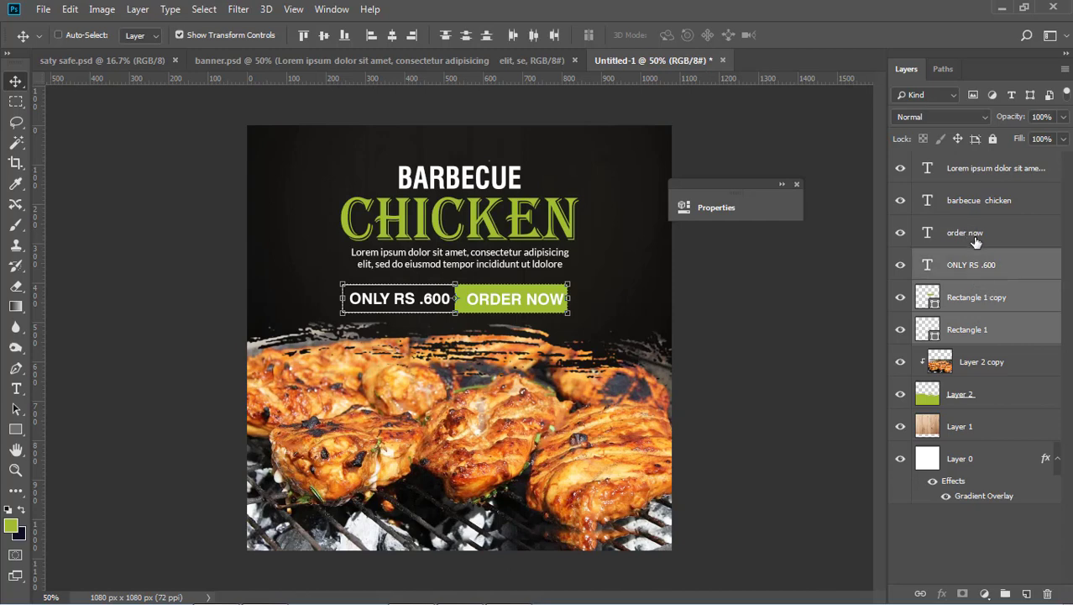
shift+click(974, 238)
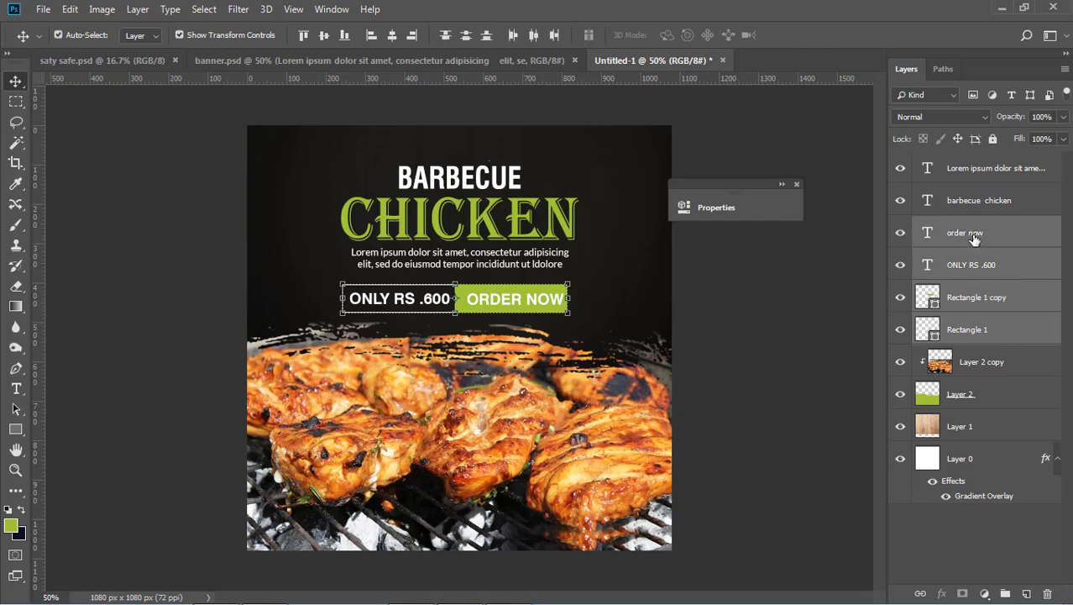
key(shift+Up)
key(Right)
key(Right)
key(Right)
key(Right)
key(Right)
key(Right)
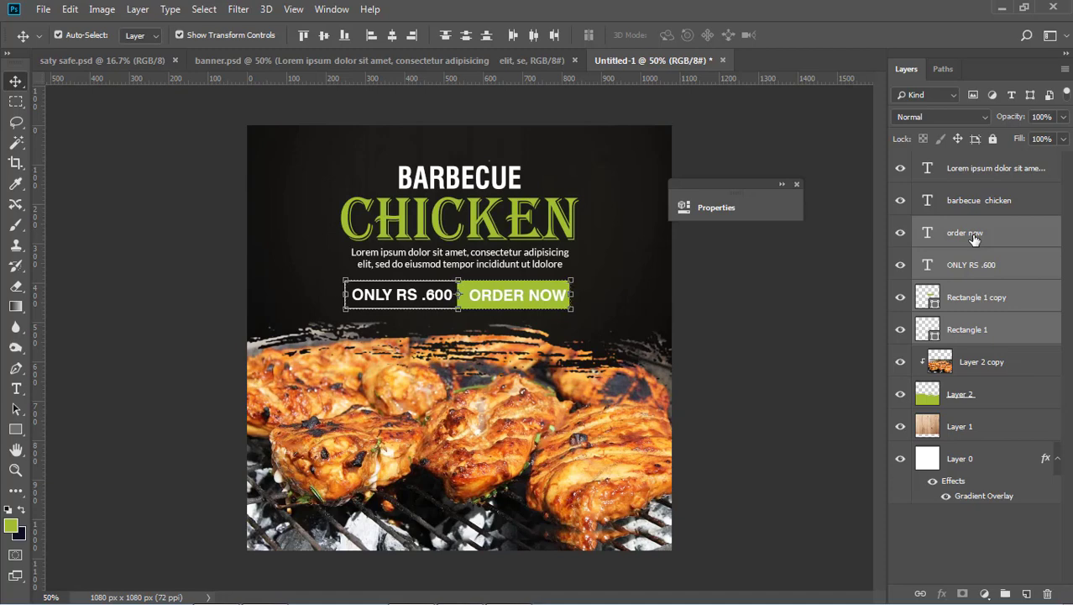
key(Right)
key(Right)
key(Up)
key(Up)
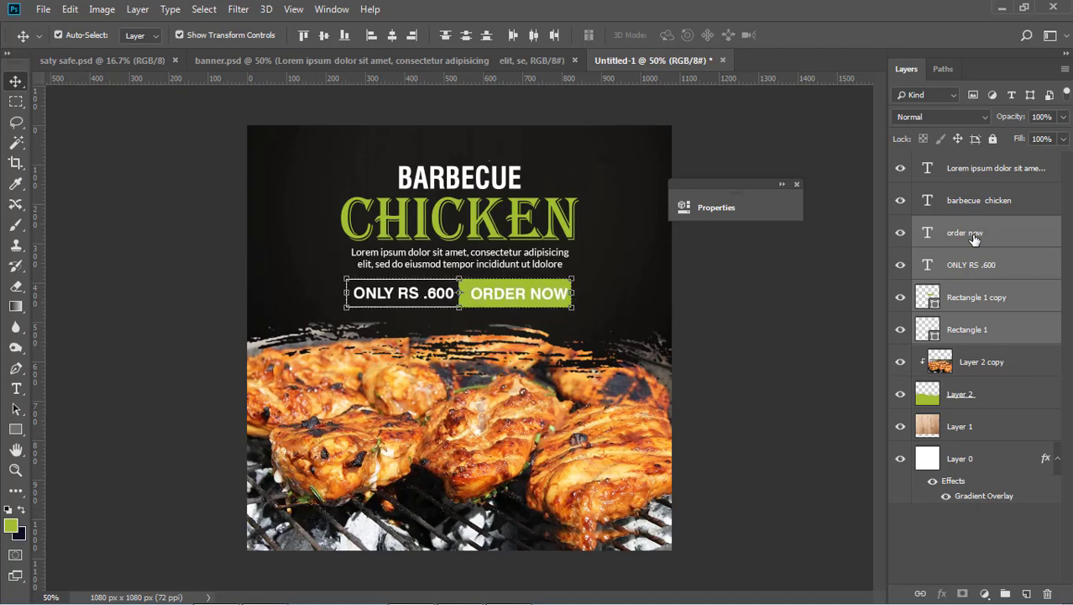
key(Right)
click(811, 297)
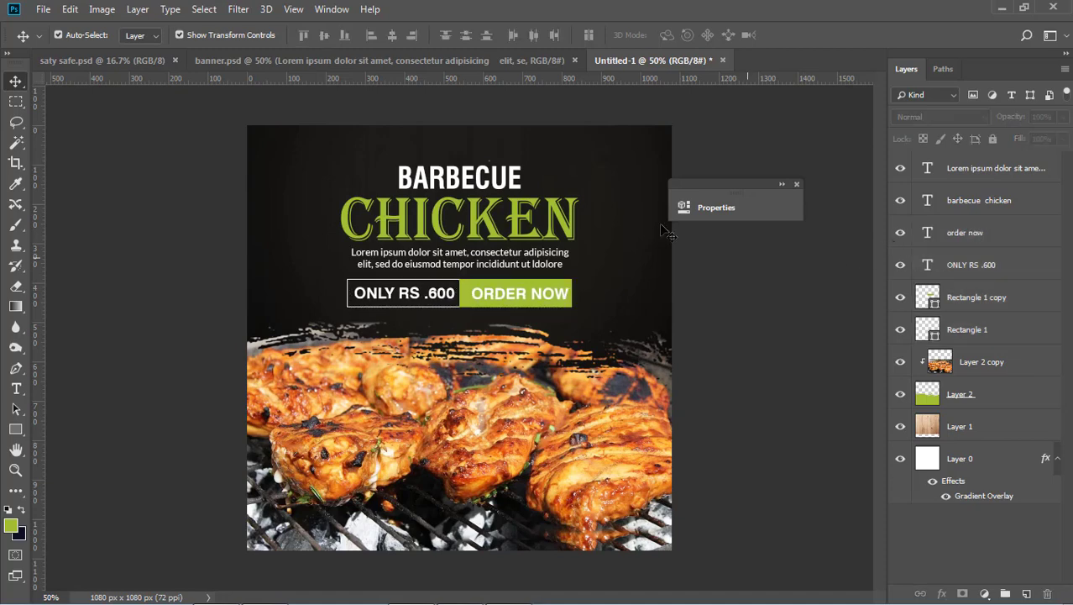
click(491, 223)
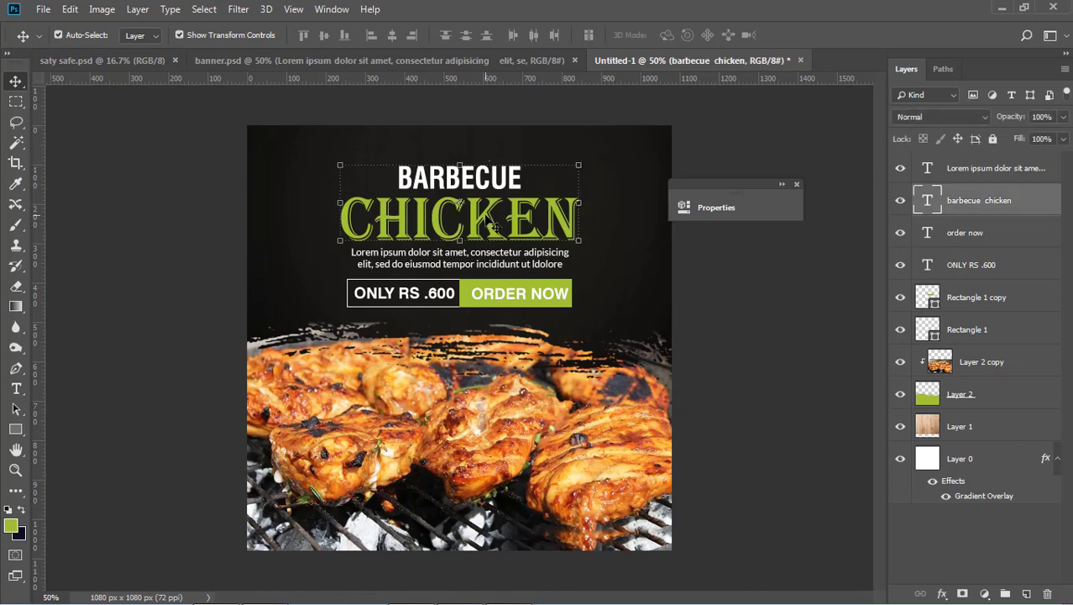
shift+click(523, 267)
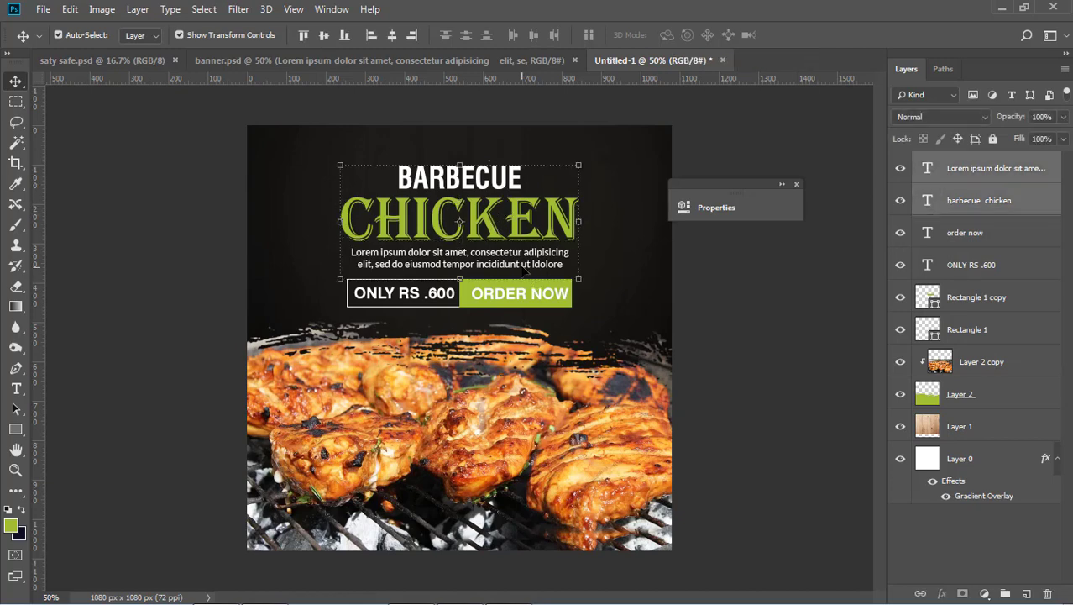
shift+click(986, 246)
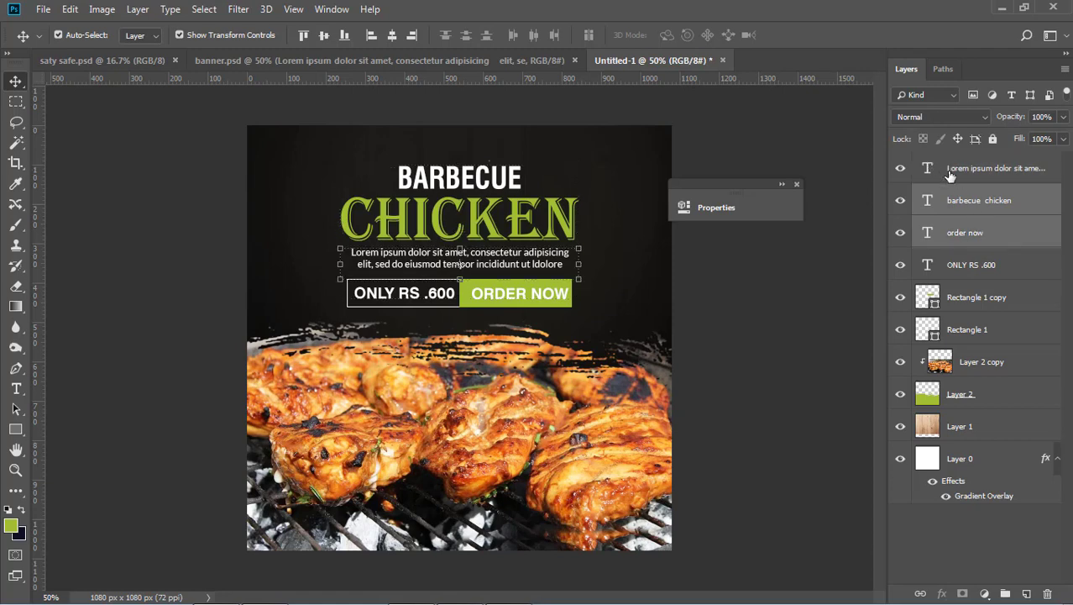
click(949, 168)
ctrl+click(975, 210)
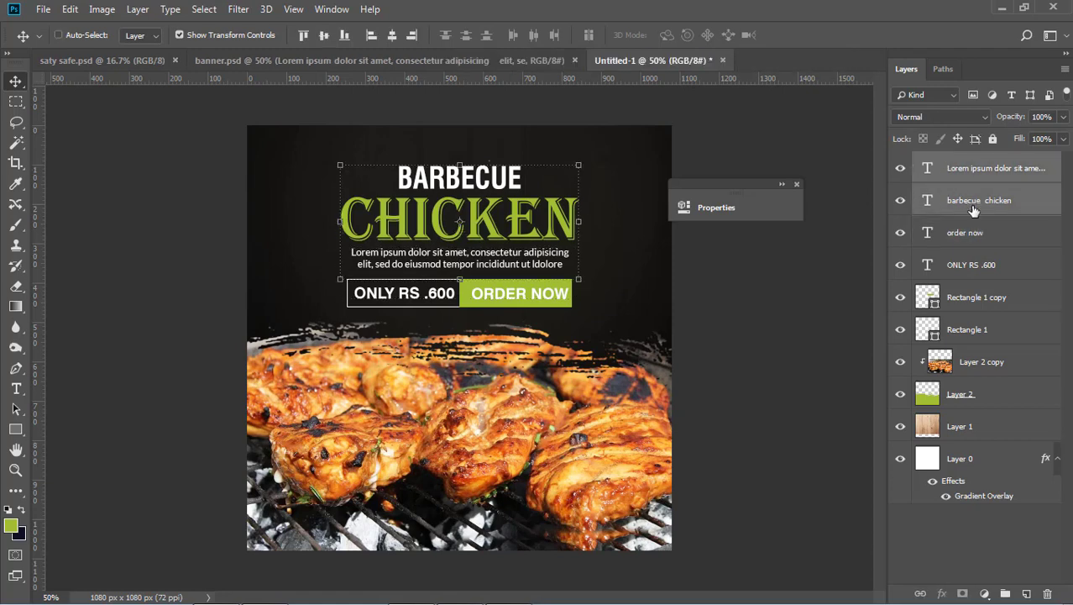
click(979, 267)
click(979, 294)
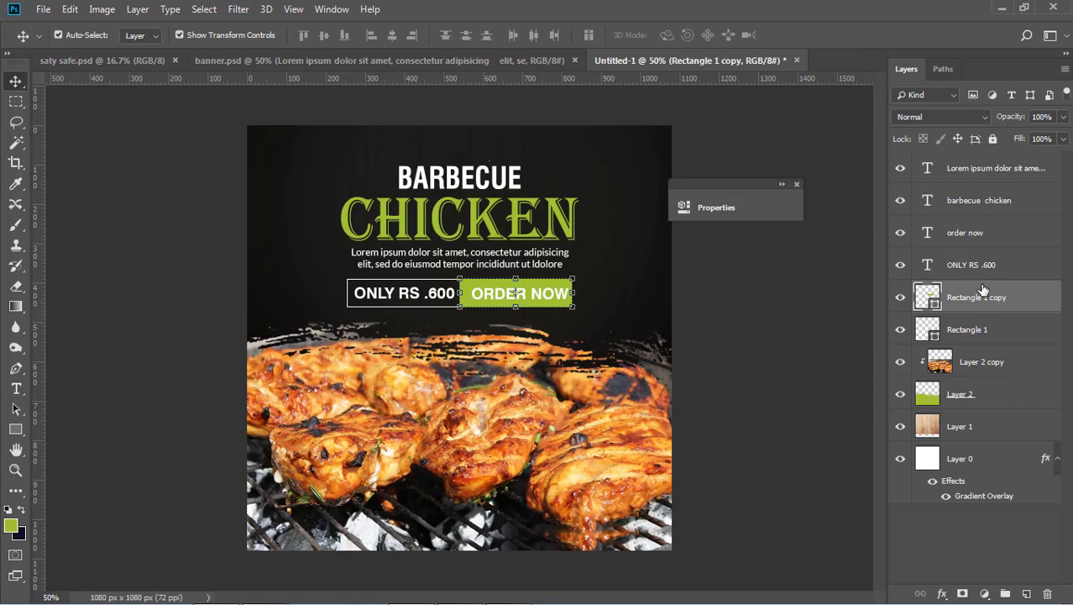
- Scale all four text layers and both label rectangles together from their centre to about 108.5%
click(974, 180)
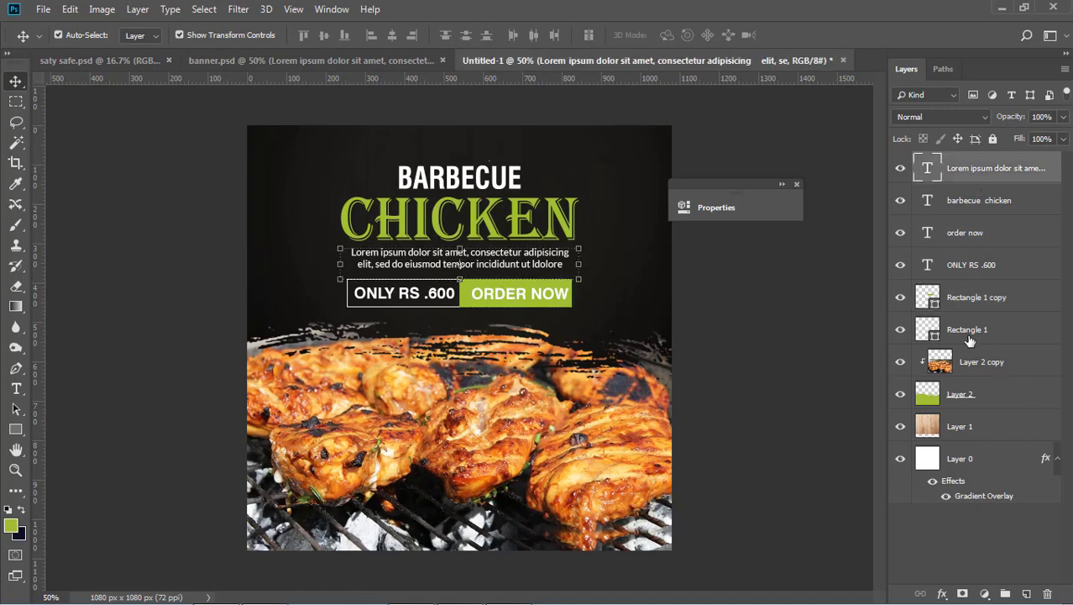
shift+click(967, 337)
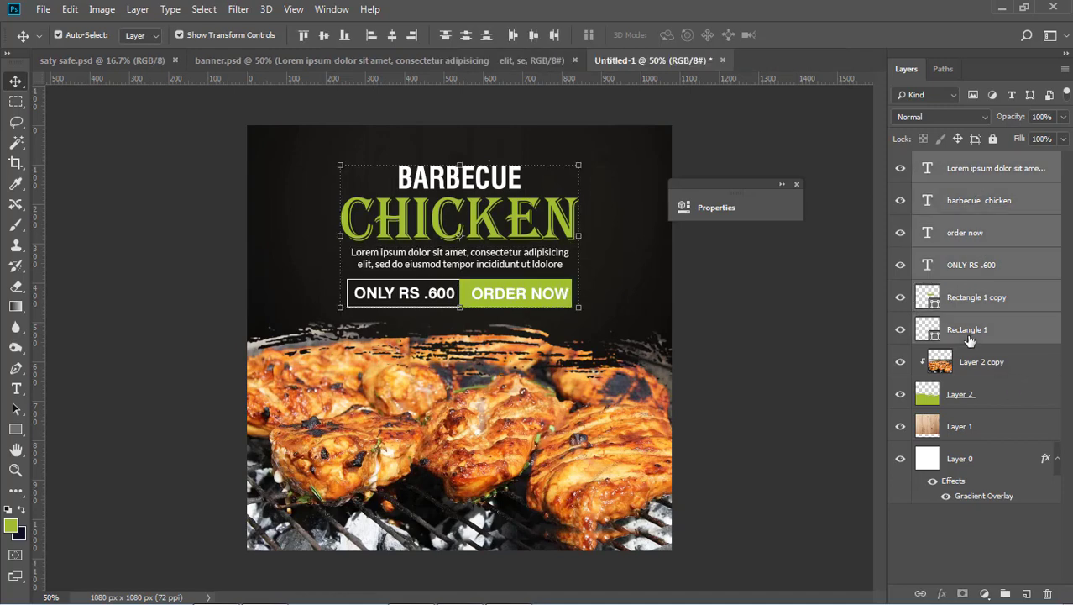
click(578, 165)
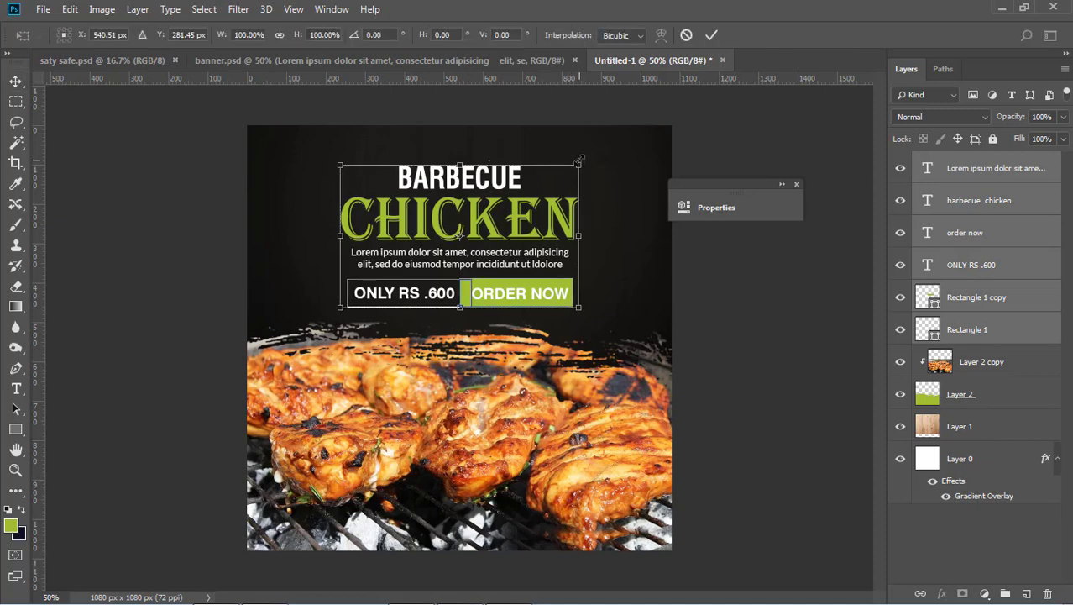
drag(581, 156, 591, 156)
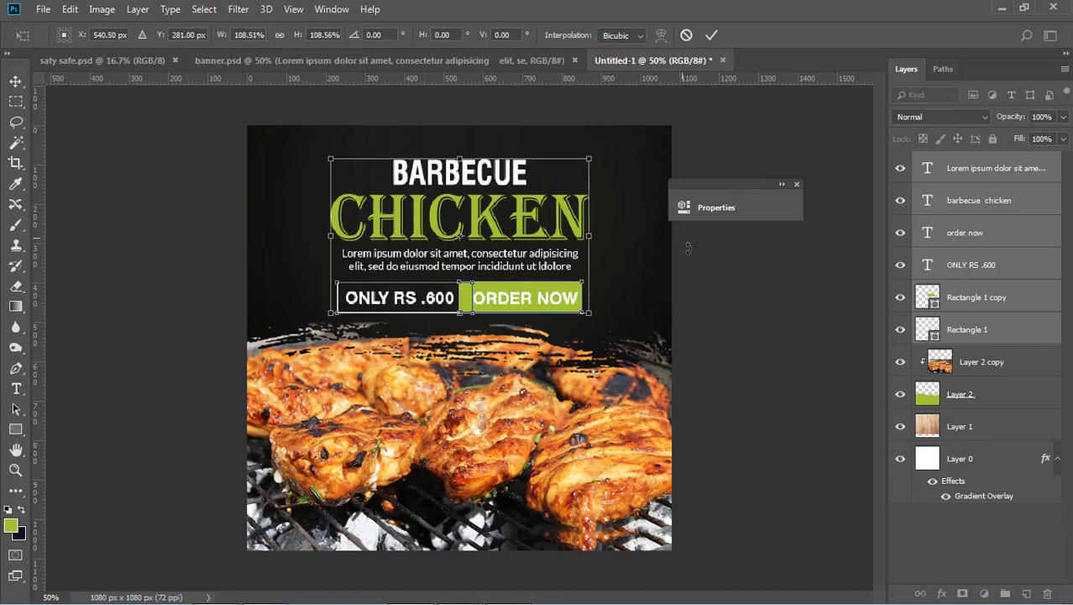
key(Return)
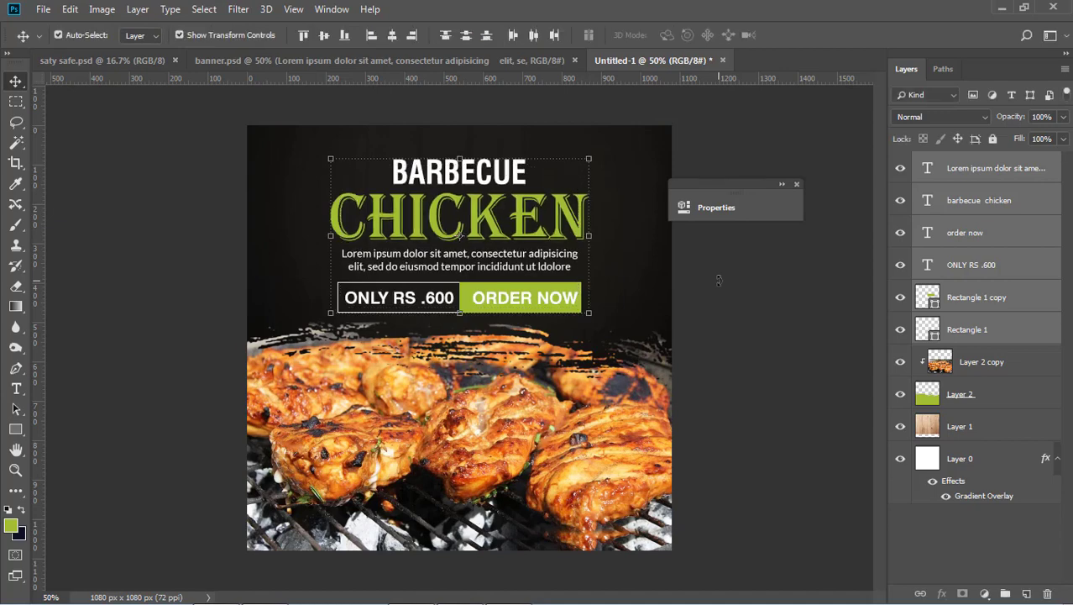
- Scale the "BARBECUE CHICKEN" heading down slightly so it is closer to the width of the text below
click(514, 230)
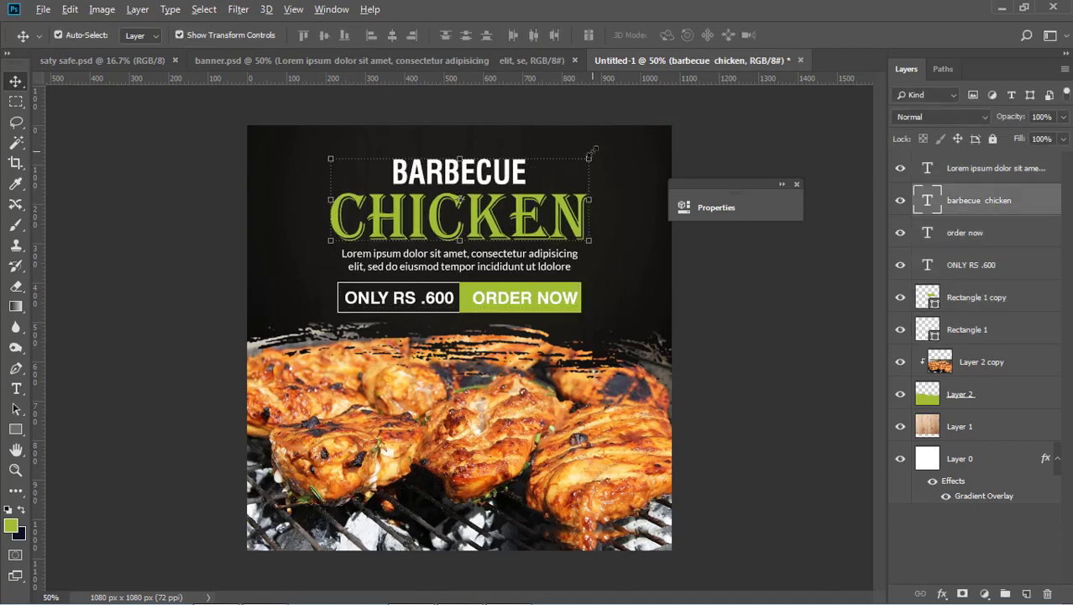
drag(591, 156, 576, 159)
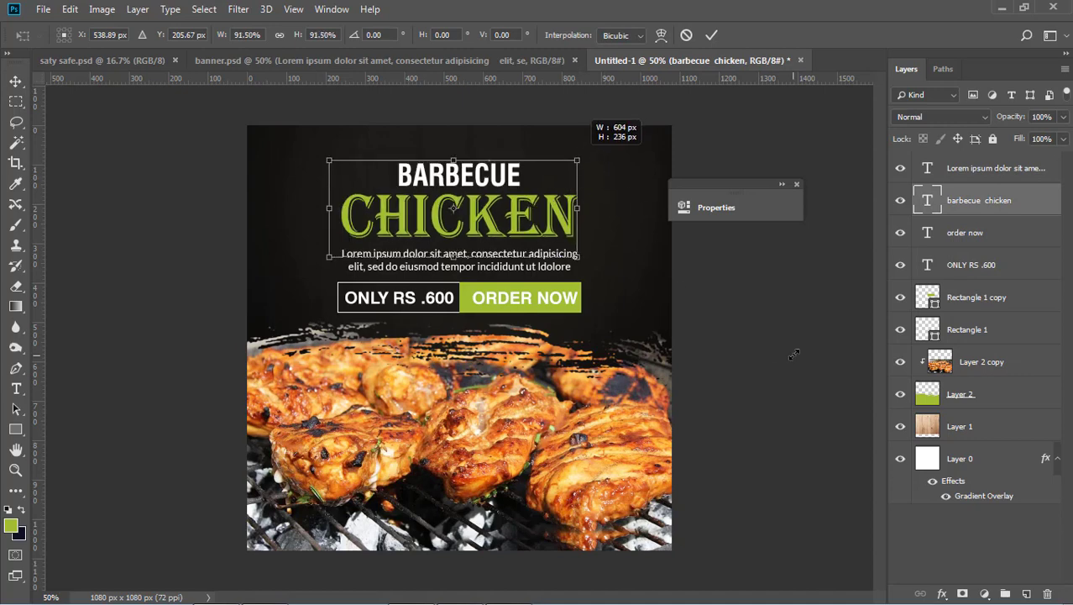
drag(339, 252, 329, 256)
key(Return)
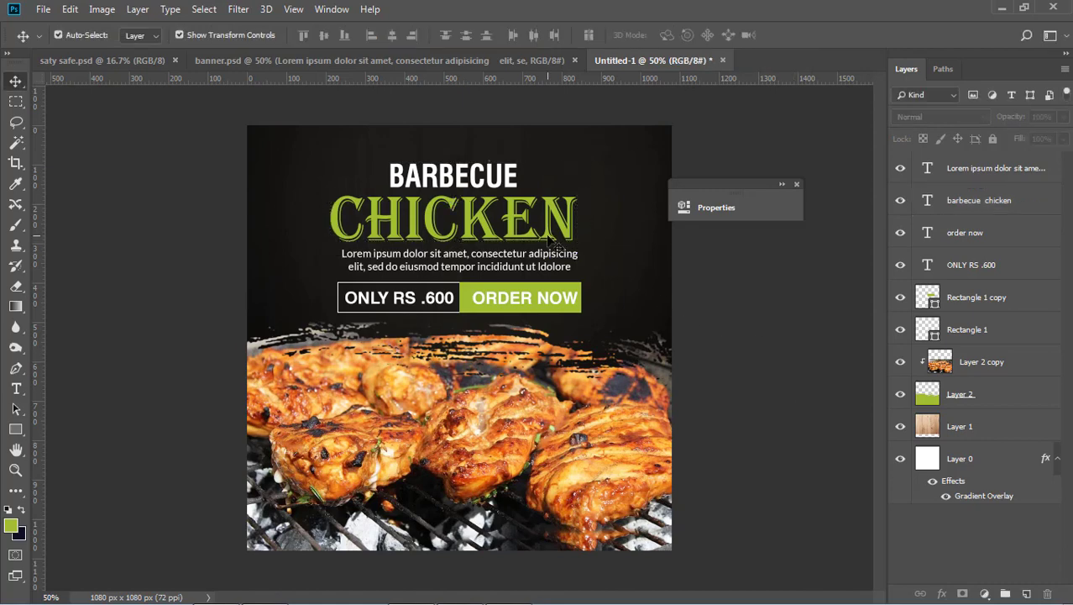
- Nudge the "BARBECUE CHICKEN" heading slightly to the right to centre it above the paragraph
key(Right)
key(Right)
key(Right)
key(Right)
key(Right)
key(Right)
key(Right)
key(Right)
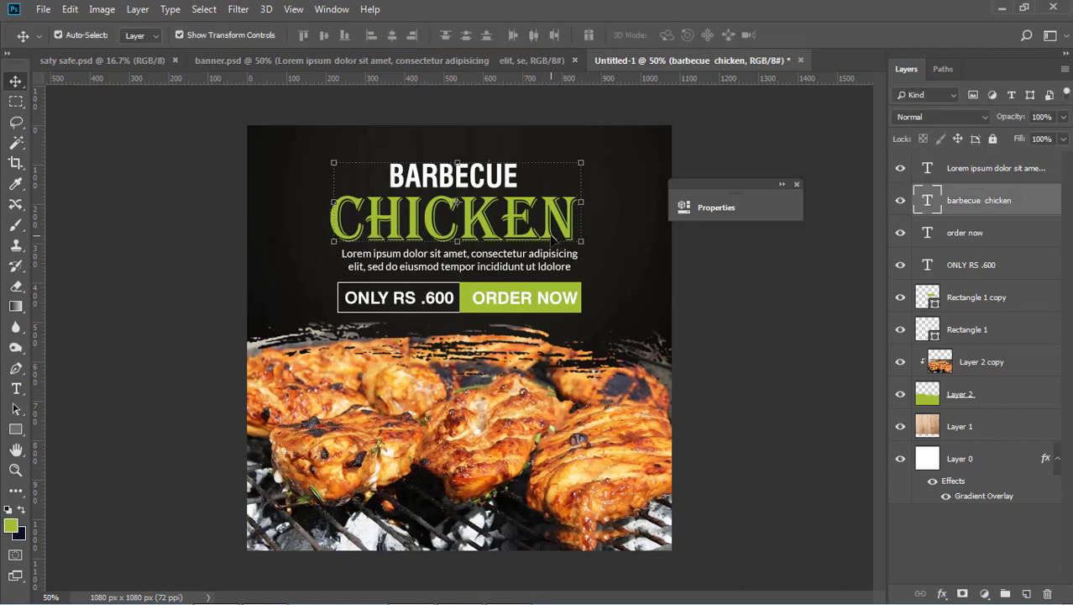
click(855, 359)
- Move the chicken photo and the brush shape it is clipped to down together by about 20 px
click(513, 405)
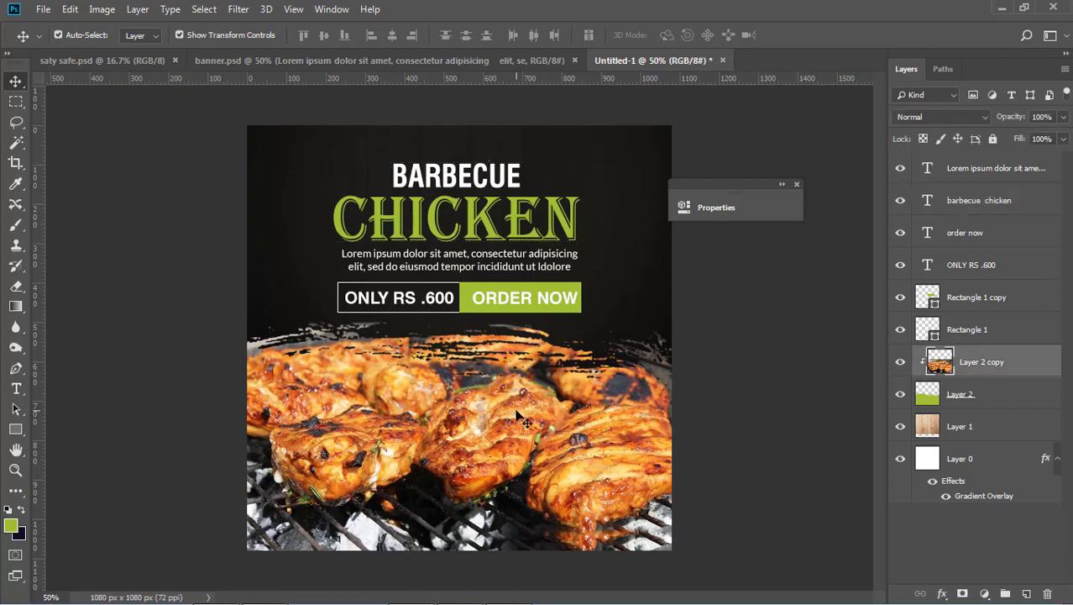
shift+click(1000, 399)
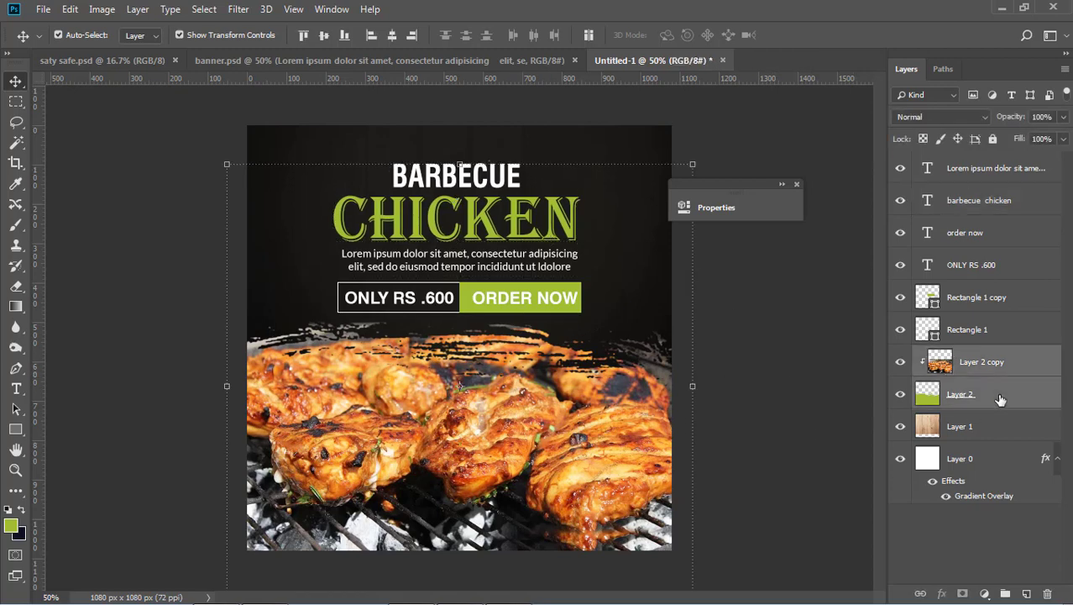
key(shift+Down)
key(shift+Down)
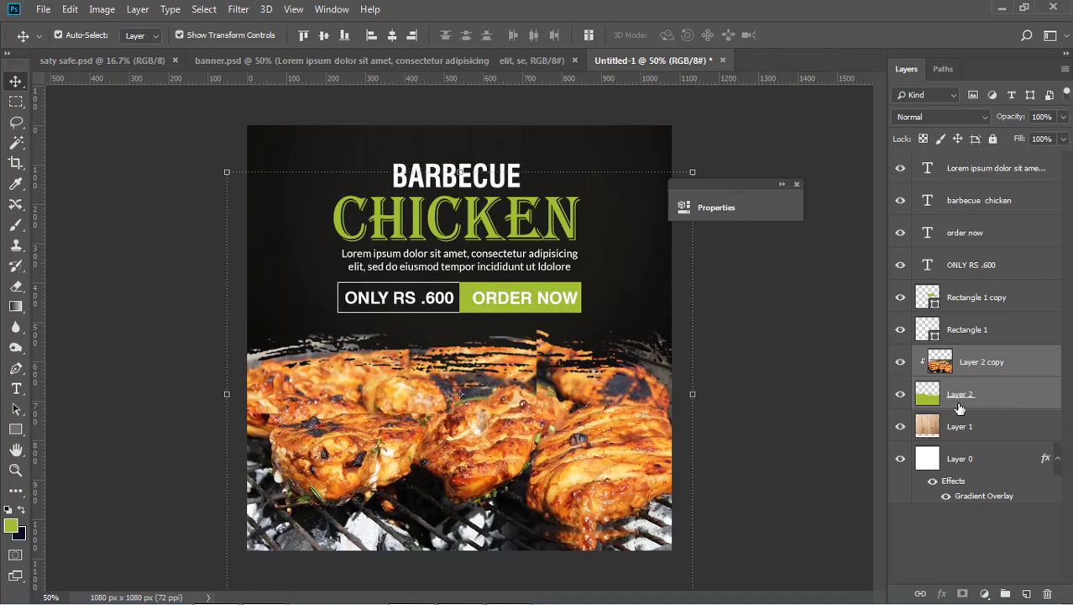
click(753, 336)
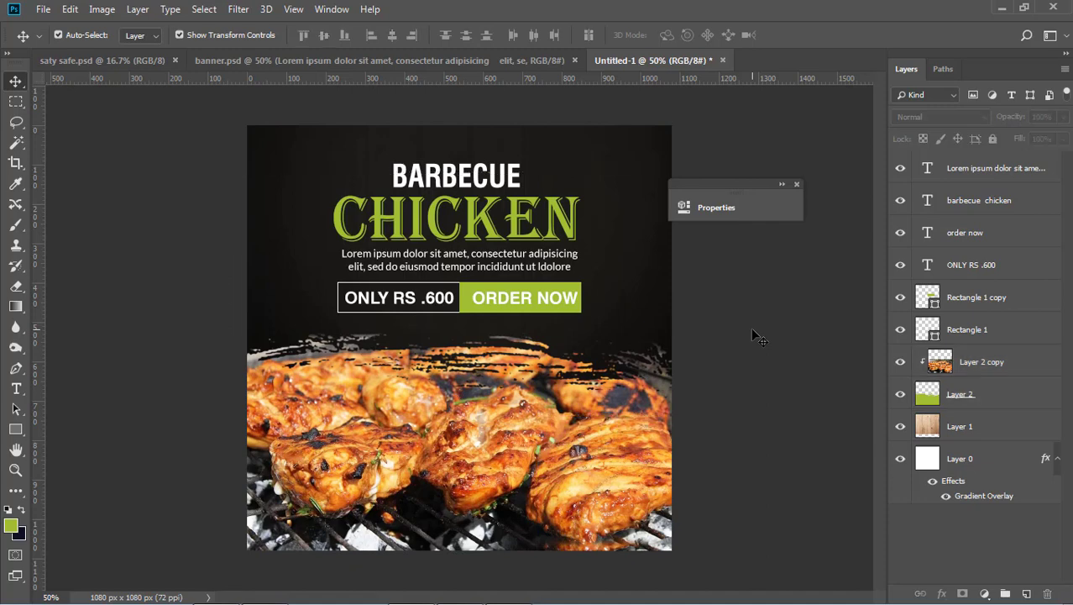
- Apply Brightness/Contrast to the chicken photo with brightness -9 and slightly raised contrast
click(1053, 363)
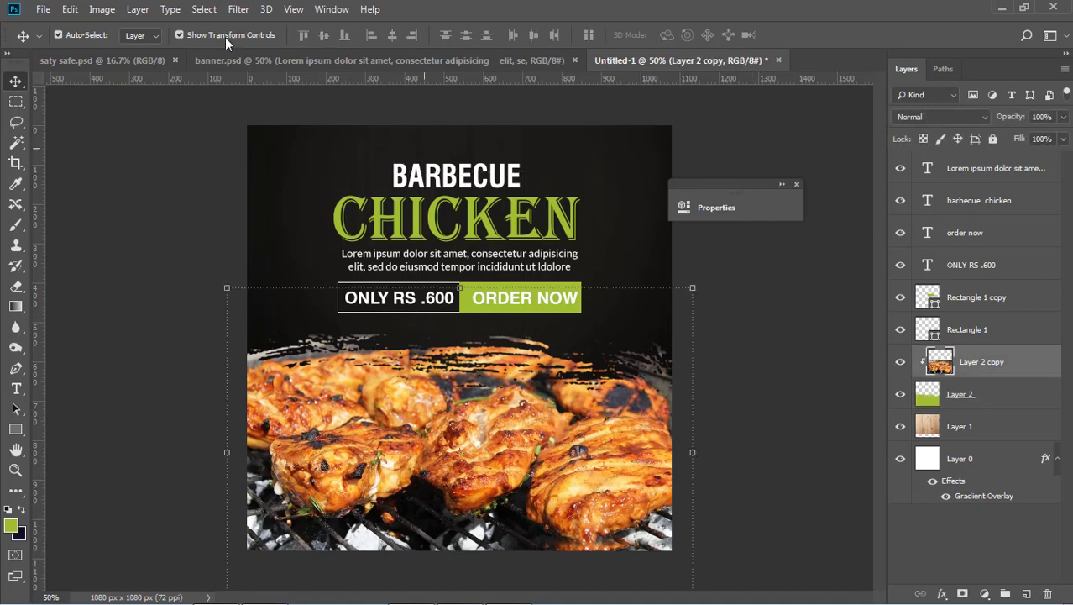
click(96, 11)
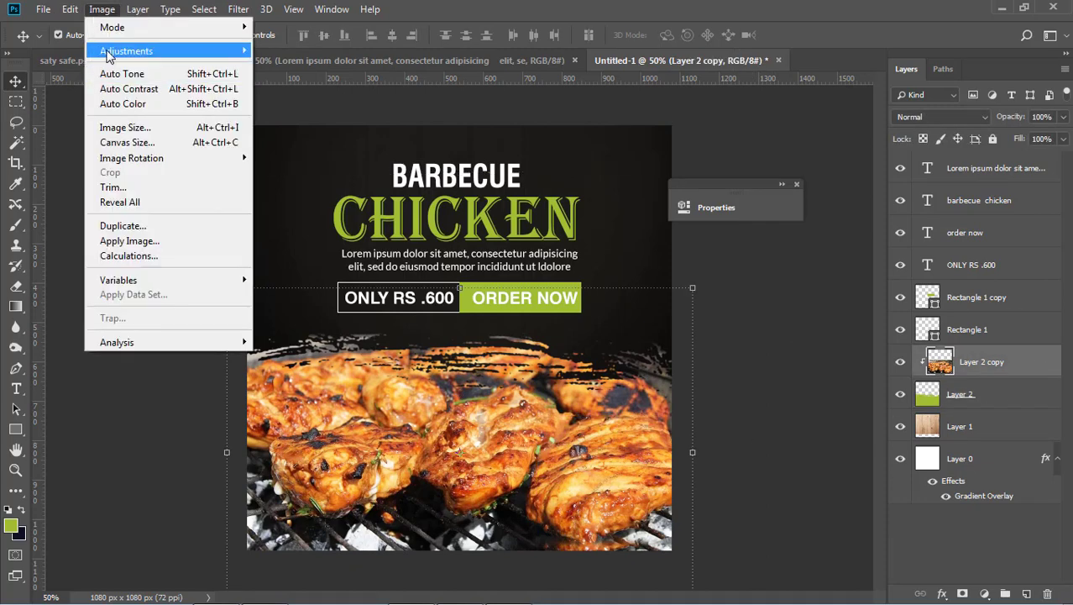
mouse_move(113, 52)
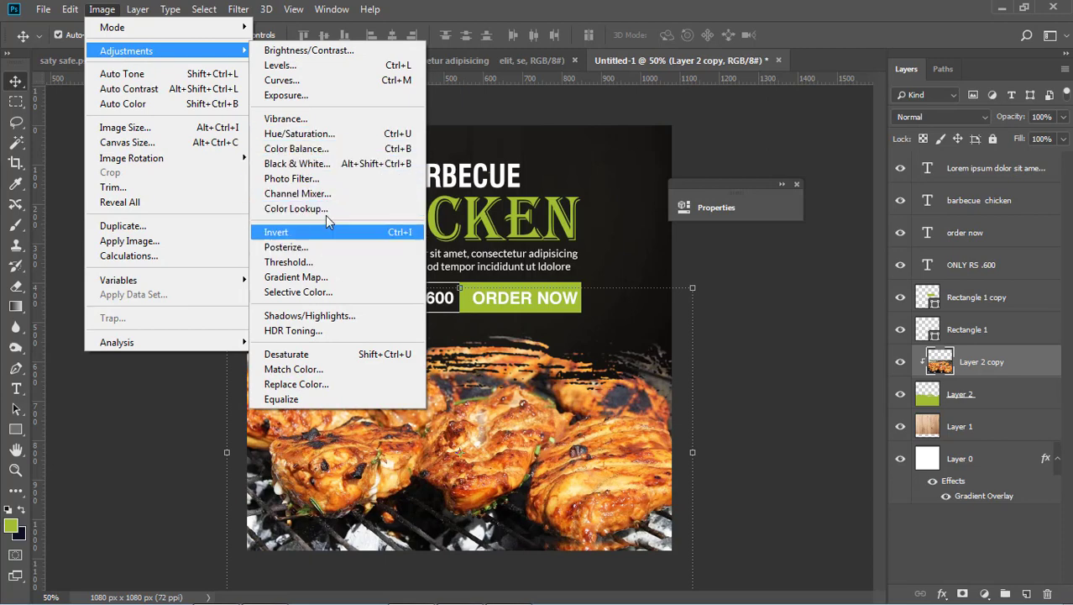
click(334, 50)
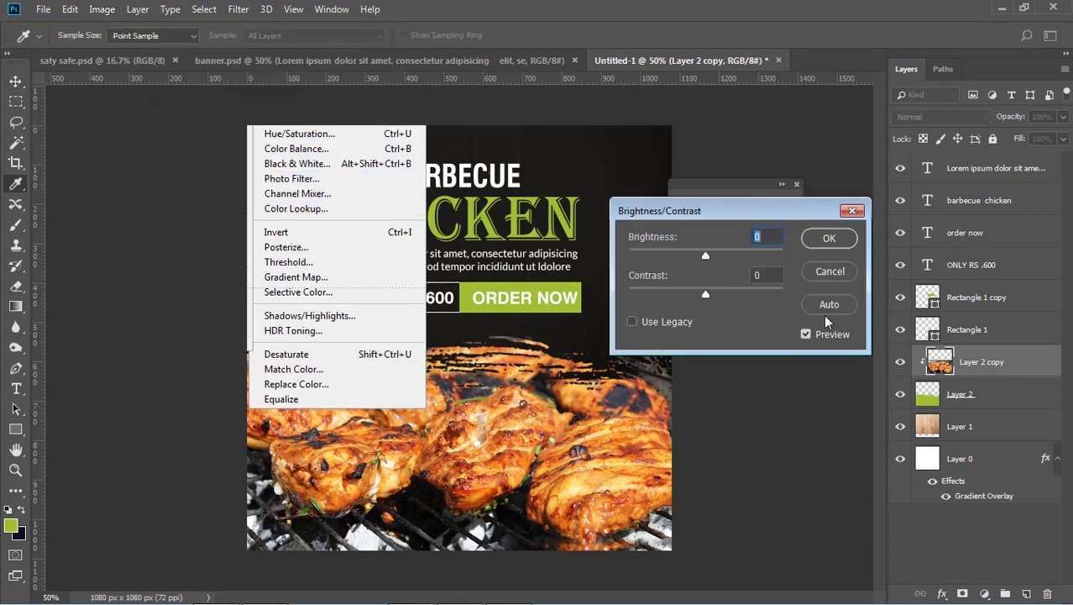
mouse_move(706, 257)
mouse_down()
mouse_move(719, 259)
mouse_move(700, 256)
mouse_up()
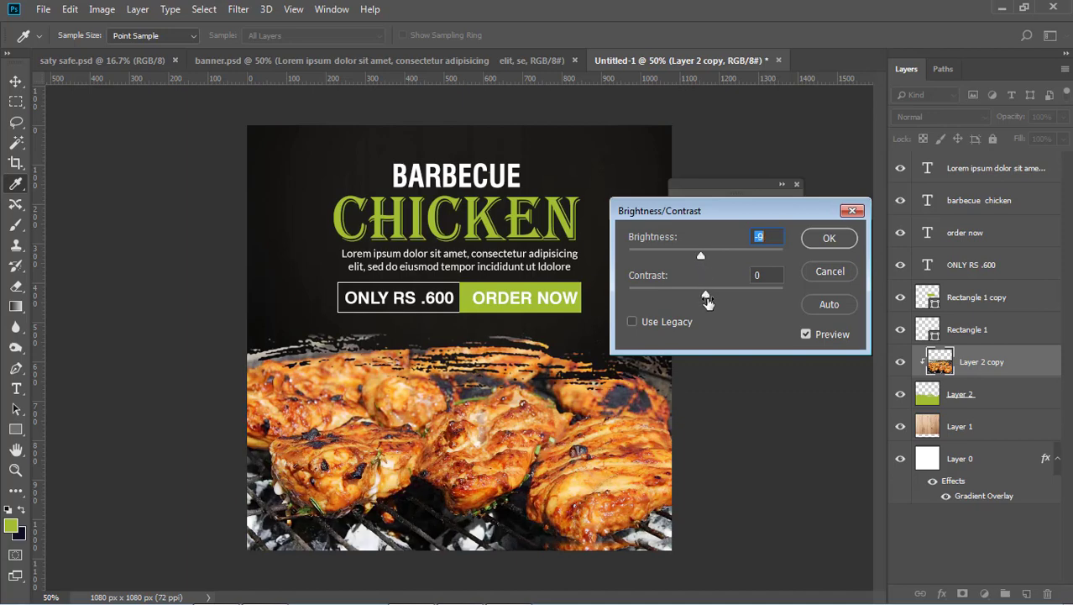
drag(706, 295, 709, 289)
click(815, 239)
key(v)
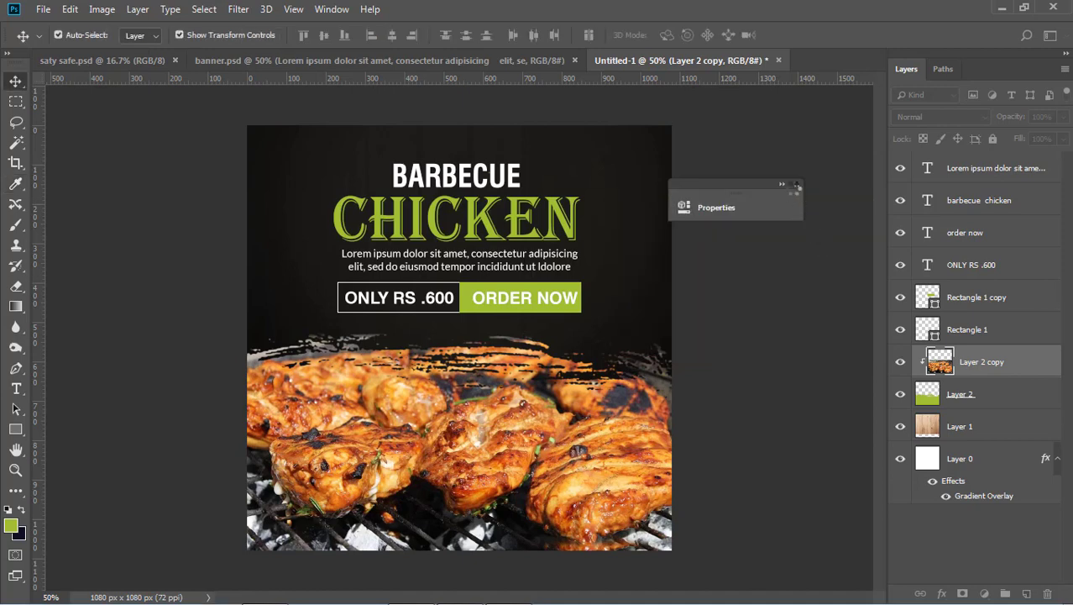
click(795, 184)
click(769, 345)
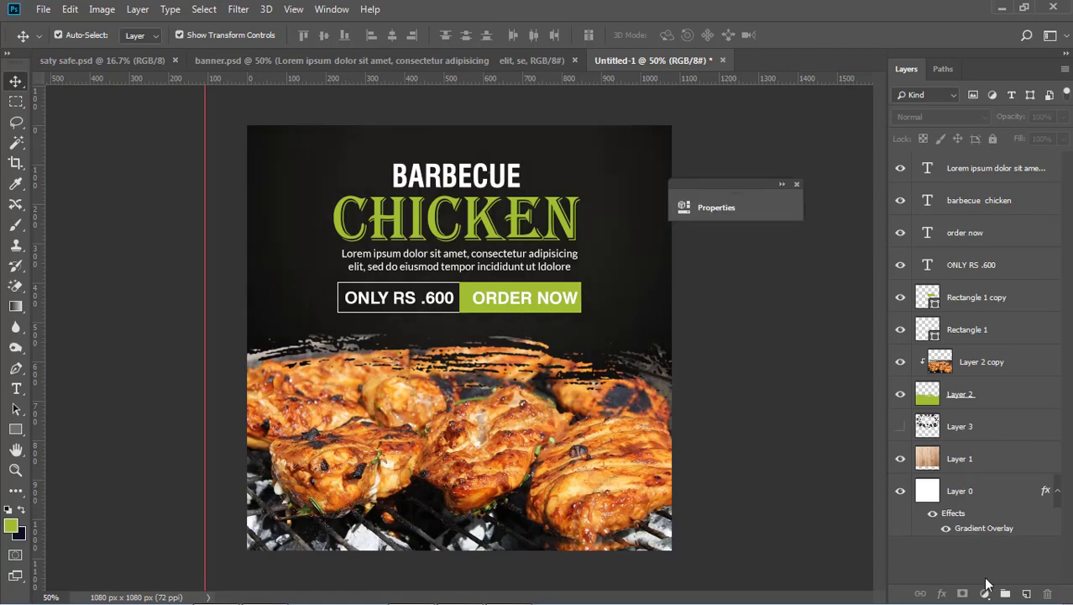
click(620, 235)
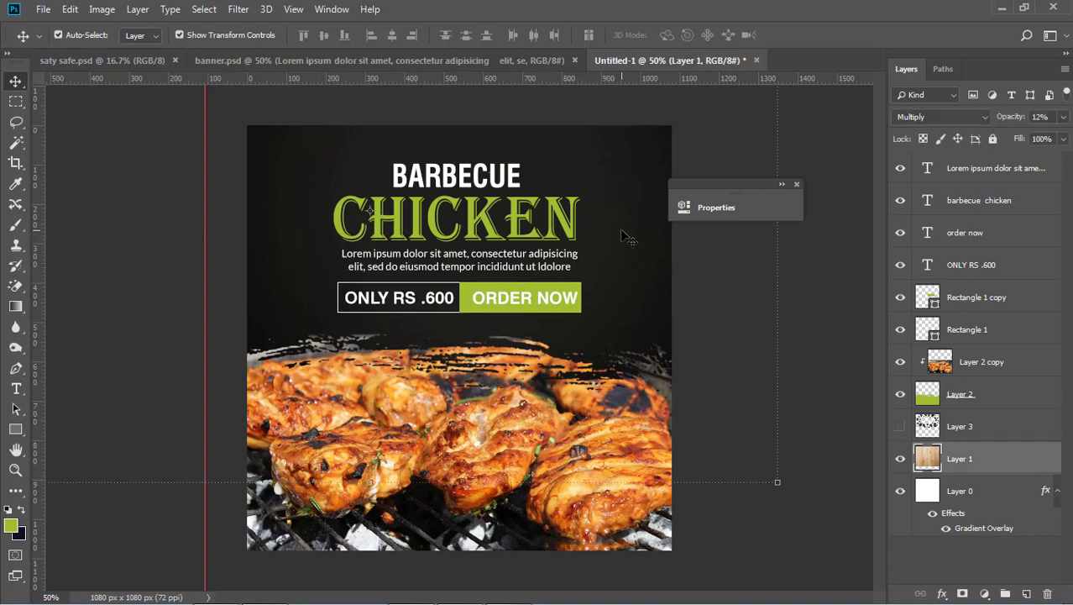
click(806, 361)
- Show the hidden food-doodle layer above the wood texture, try it at 100% opacity and reduce it to 8%
click(901, 427)
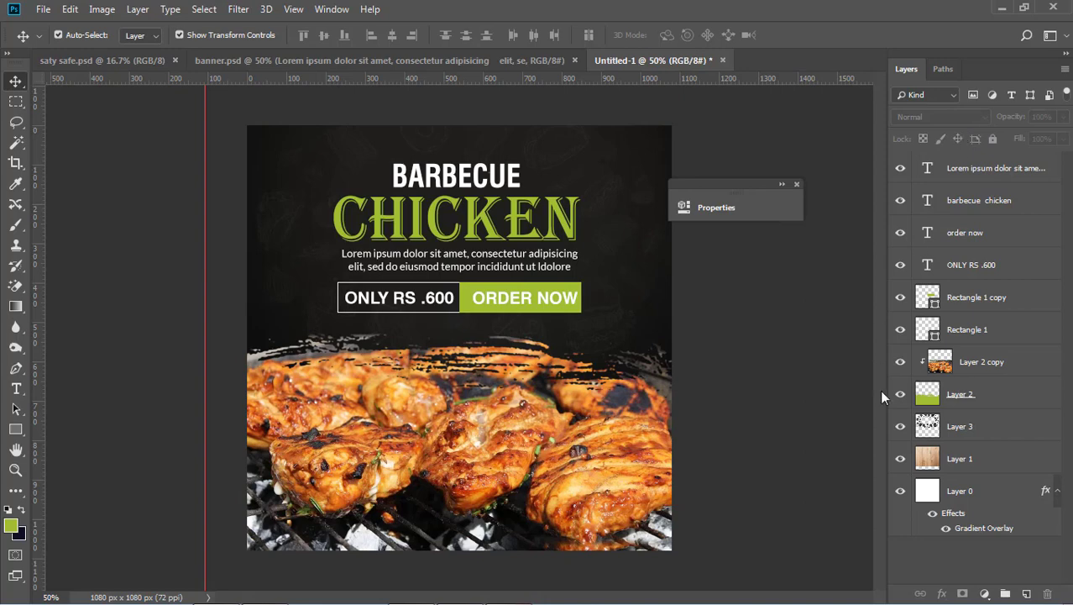
click(960, 428)
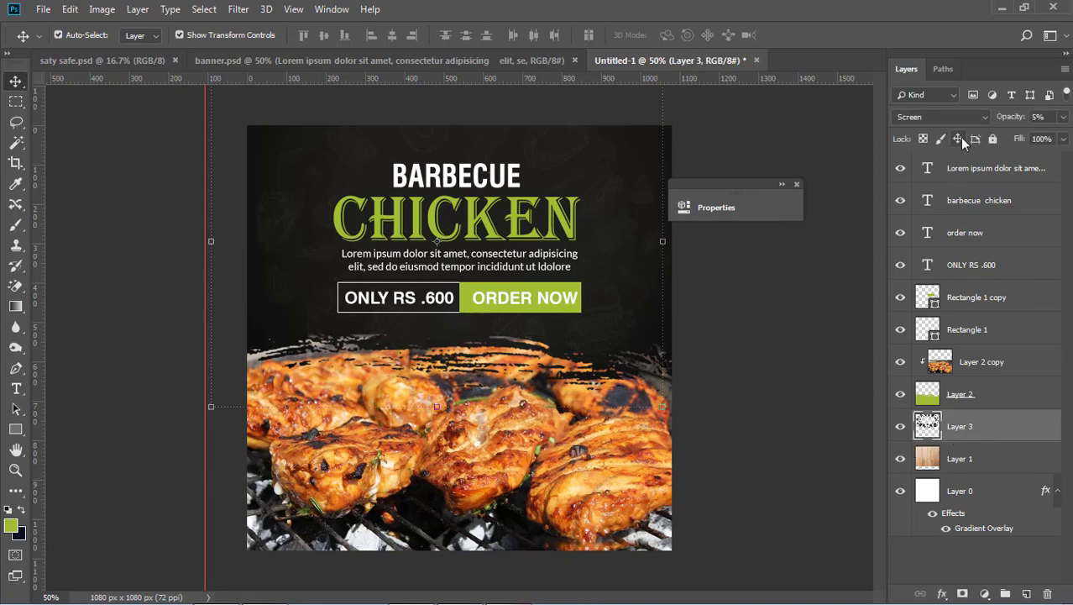
click(1063, 117)
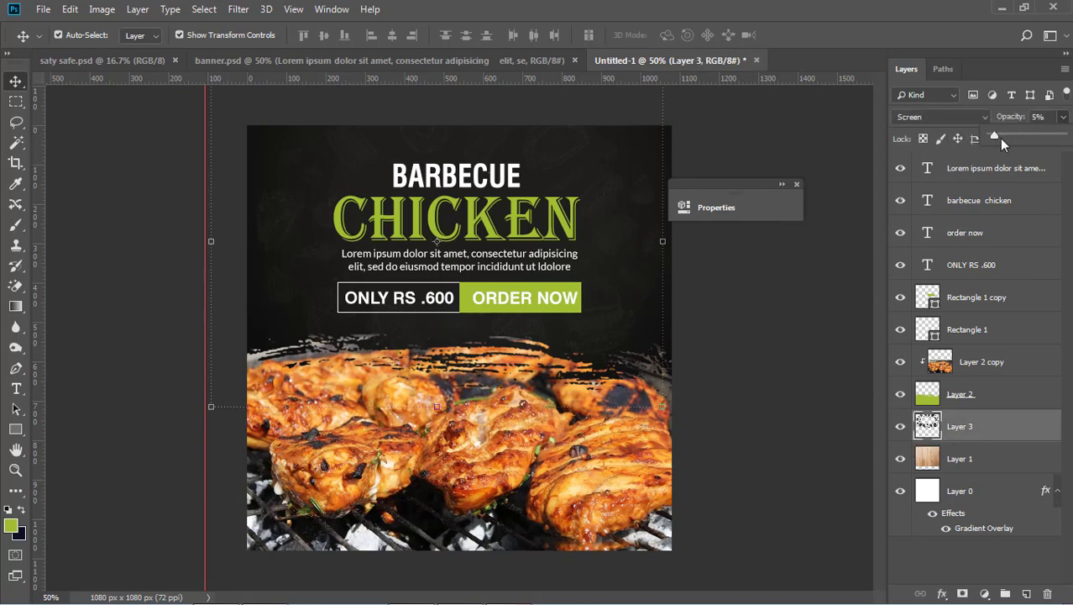
drag(999, 138, 1064, 136)
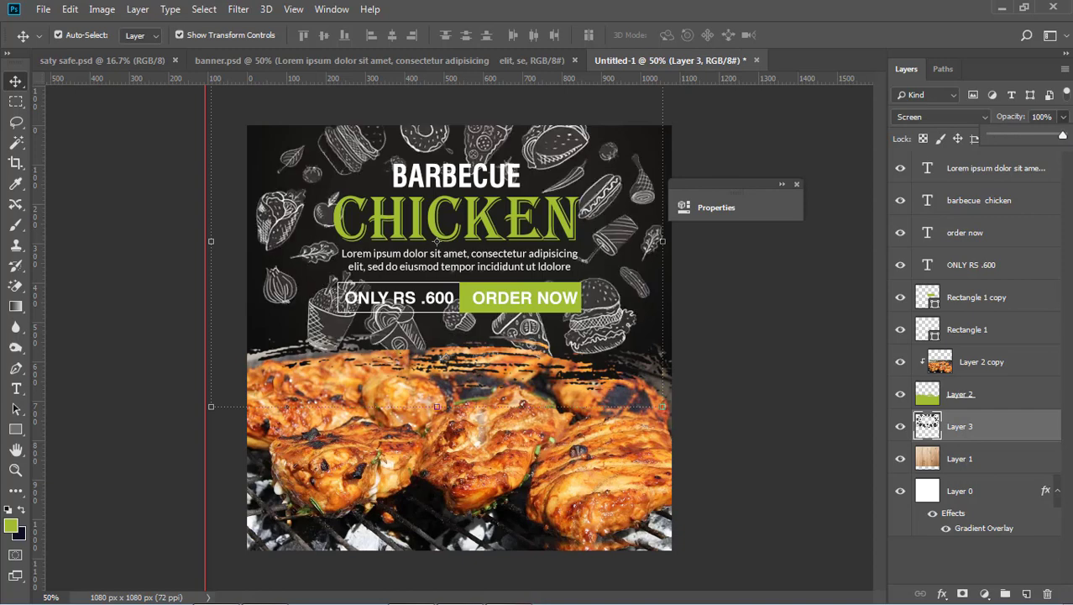
drag(1063, 136, 997, 135)
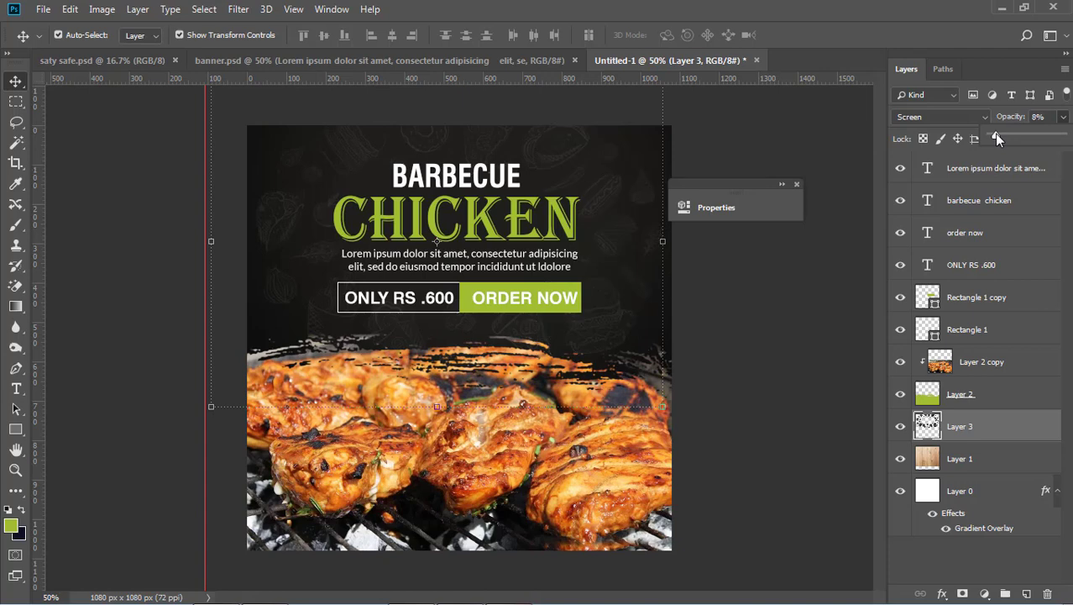
click(939, 117)
click(939, 117)
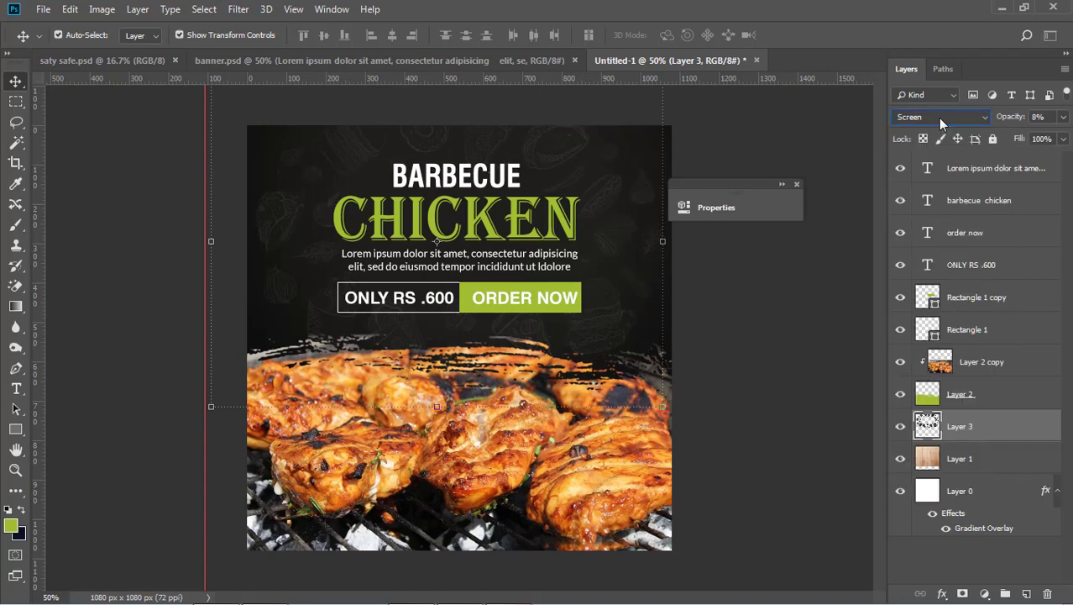
click(808, 275)
click(603, 325)
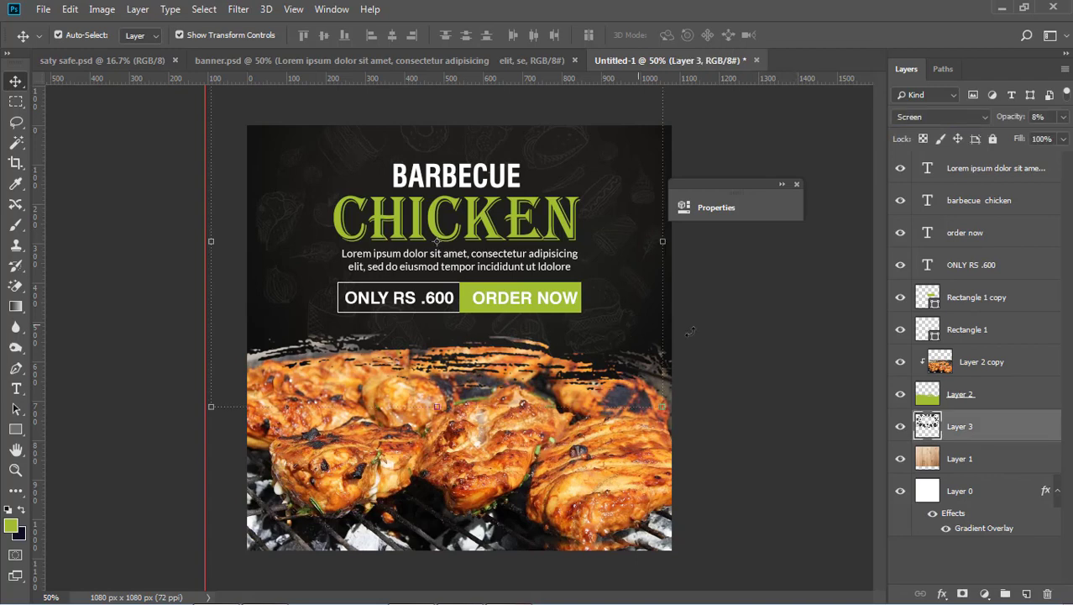
click(758, 290)
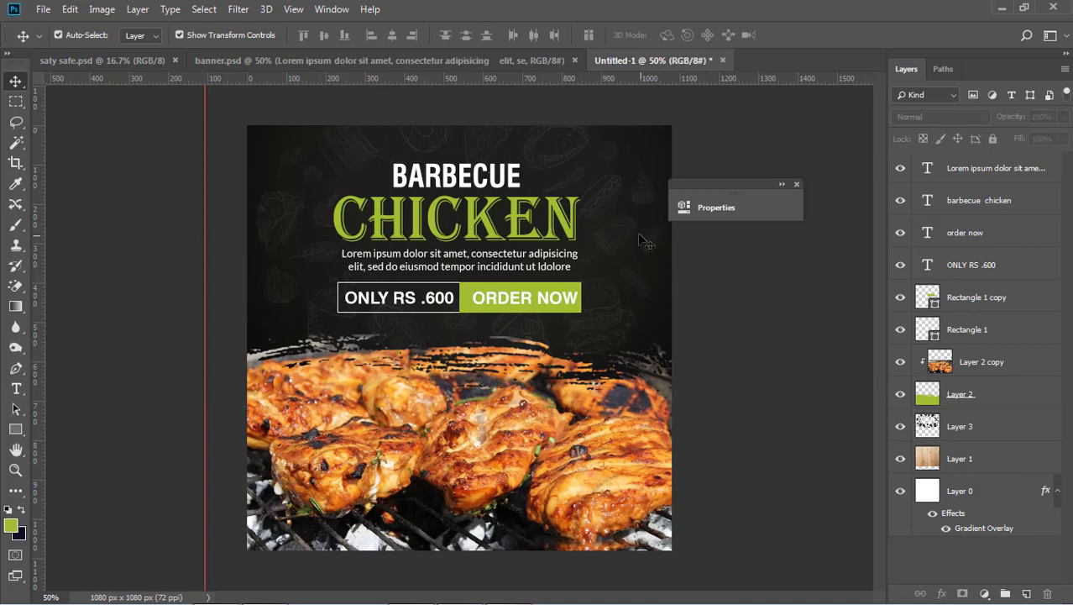
- Set the food-doodle layer's opacity to 5%
click(622, 228)
click(1040, 117)
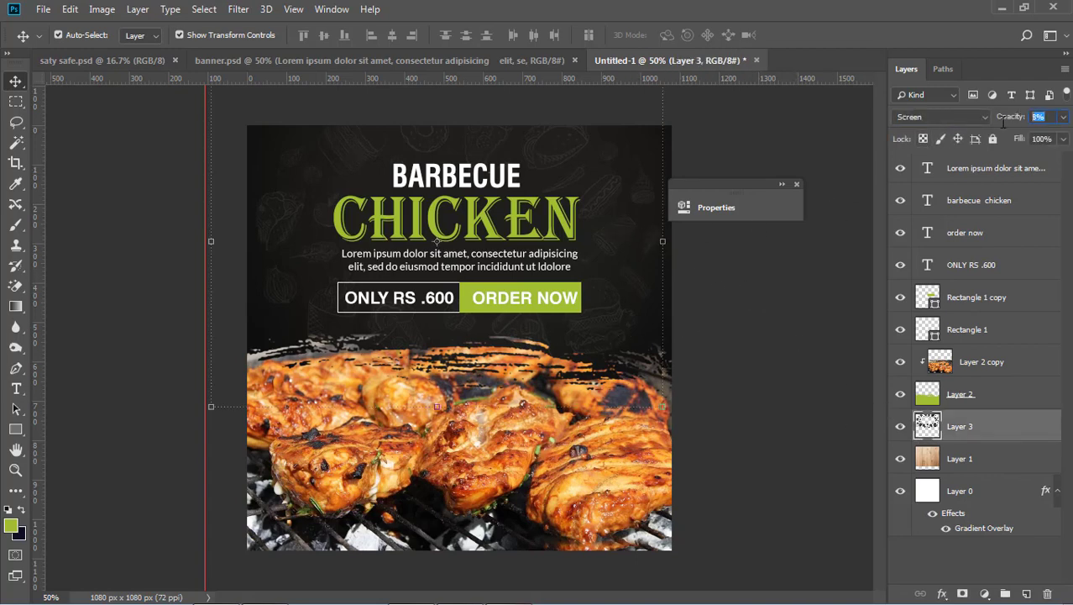
text(5)
click(783, 313)
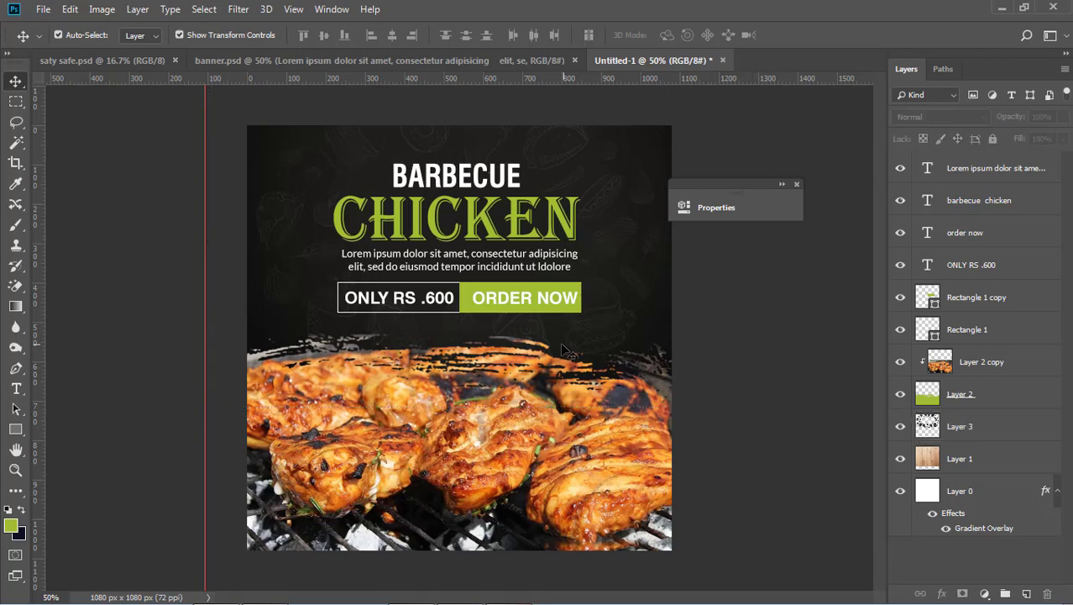
click(577, 462)
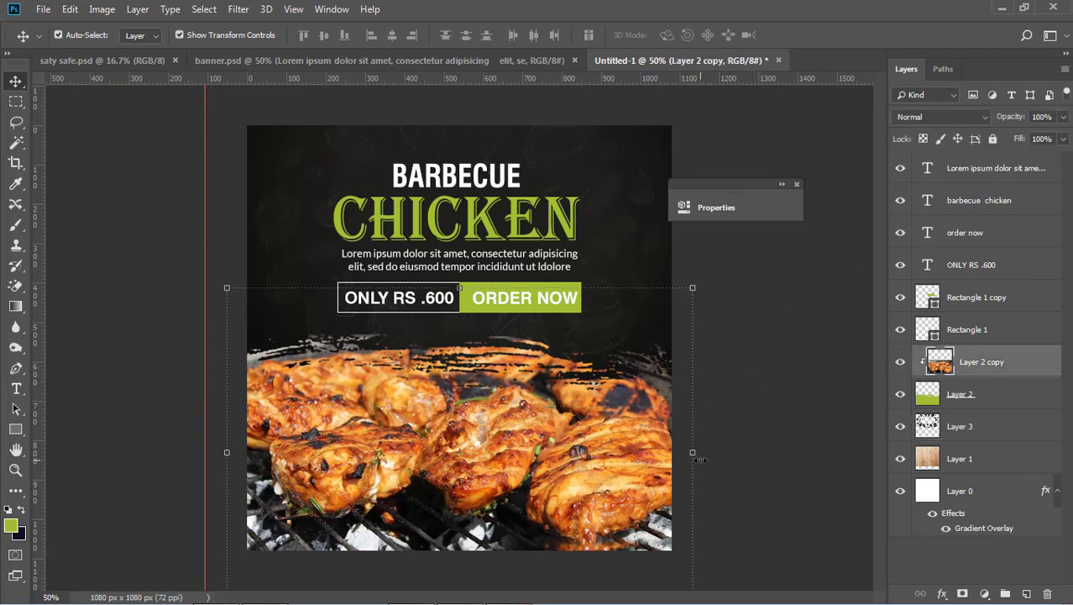
key(ctrl+t)
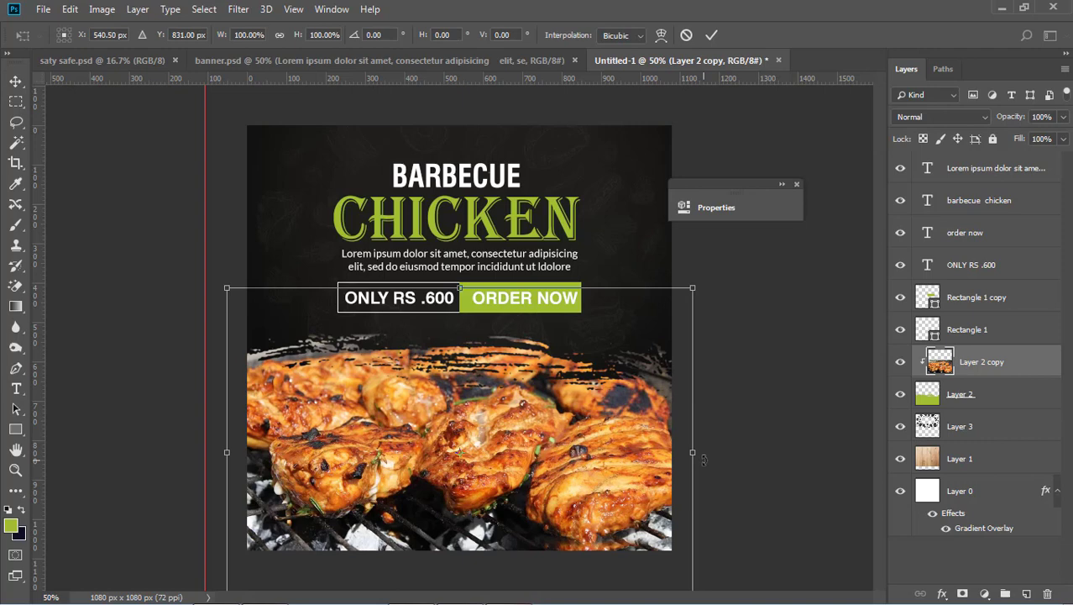
key(Return)
click(743, 279)
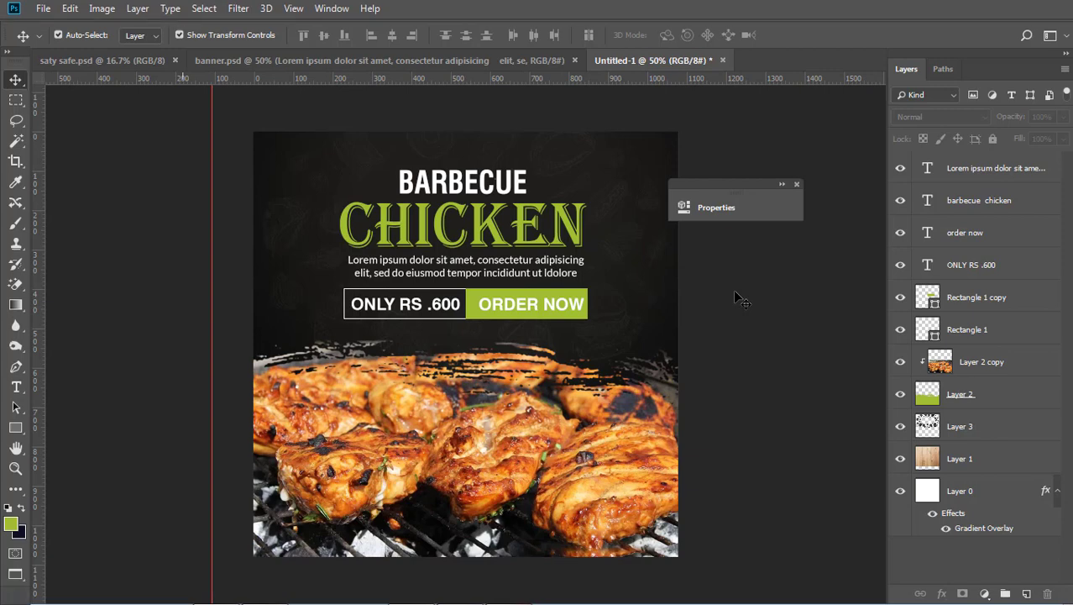
- Switch to full-screen view with the menus kept and close the floating Properties panel
key(f)
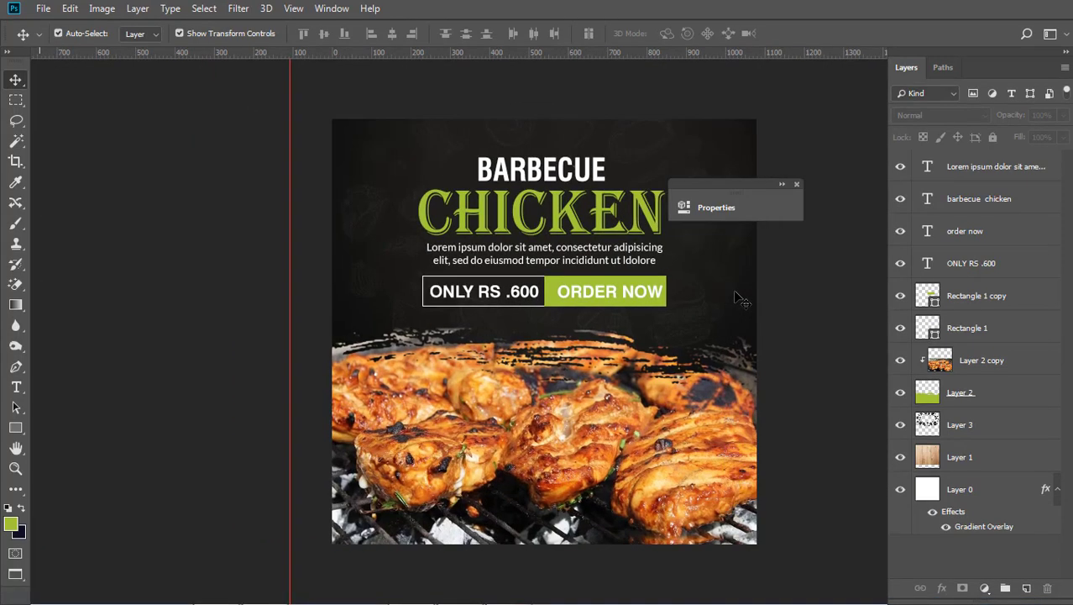
double_click(780, 184)
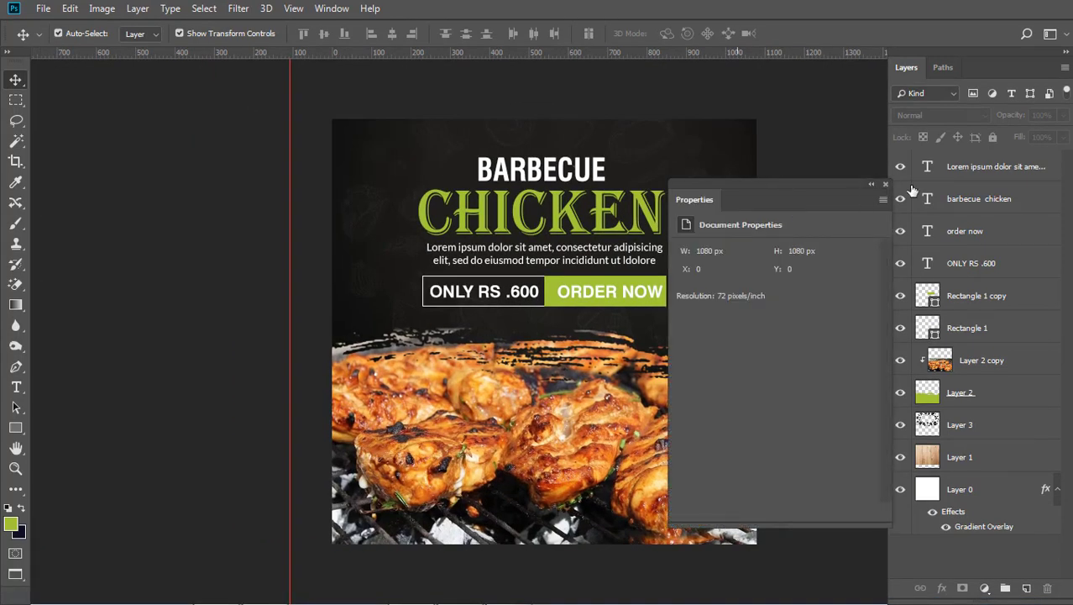
click(885, 184)
- Inspect the finished post in full-screen view without panels, enlarged and at 50%, and return to the standard view
key(f)
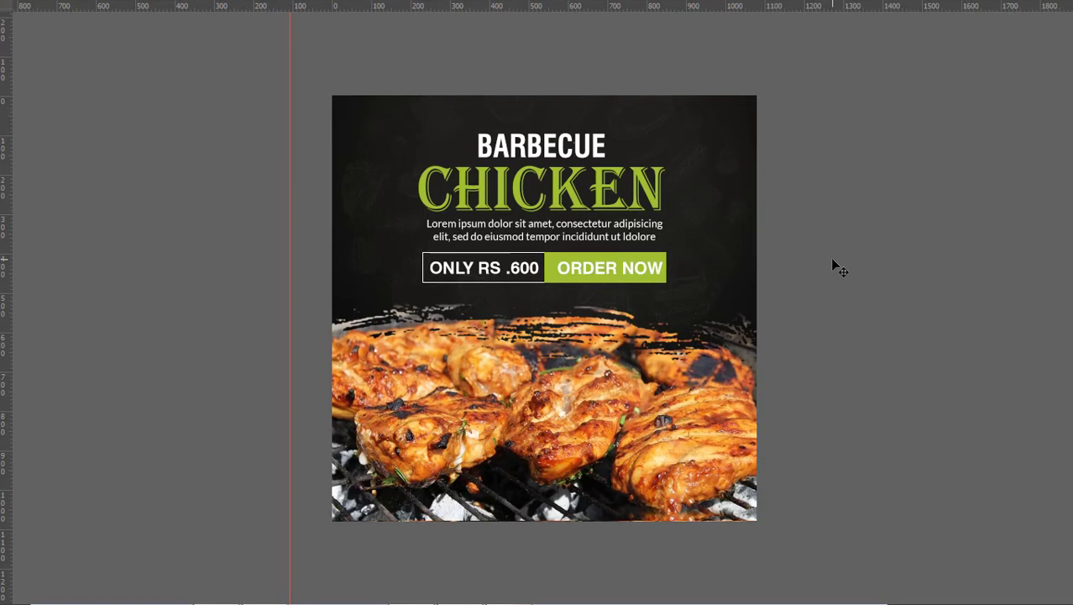
key(ctrl+plus)
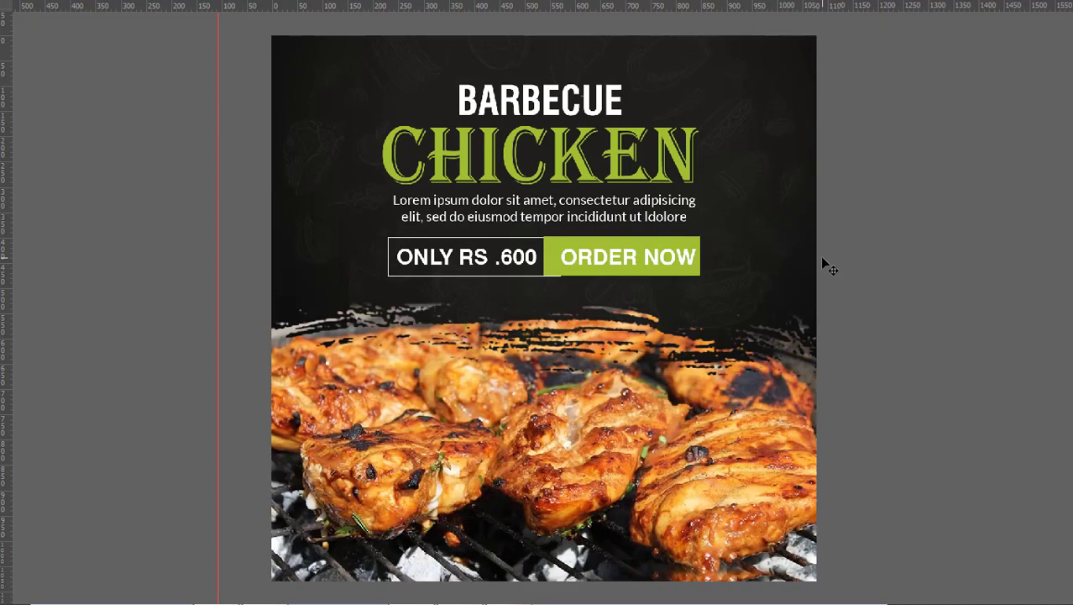
key(ctrl+minus)
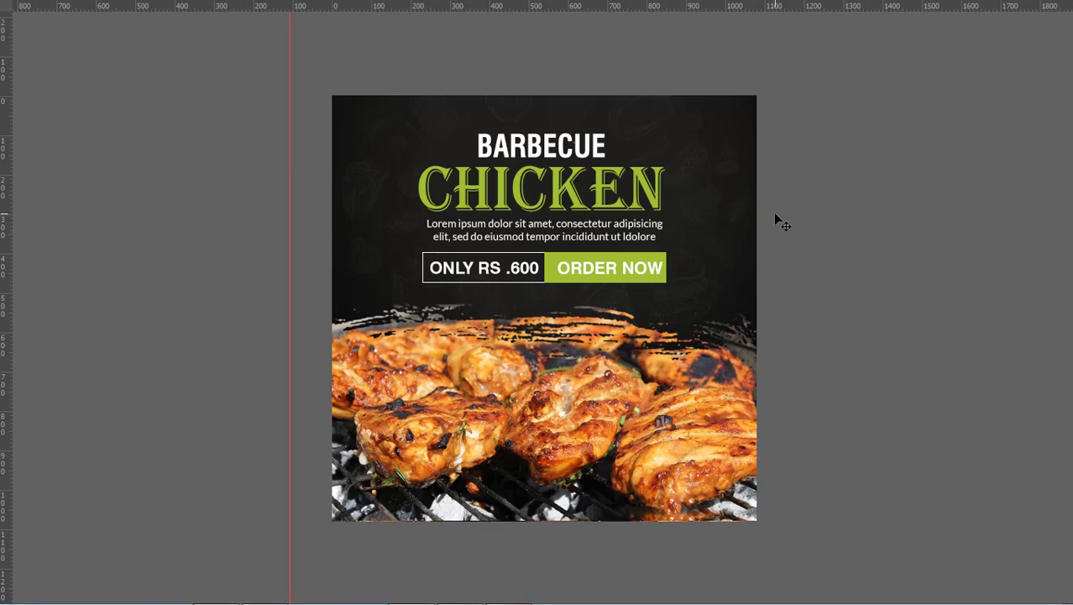
key(Tab)
key(f)
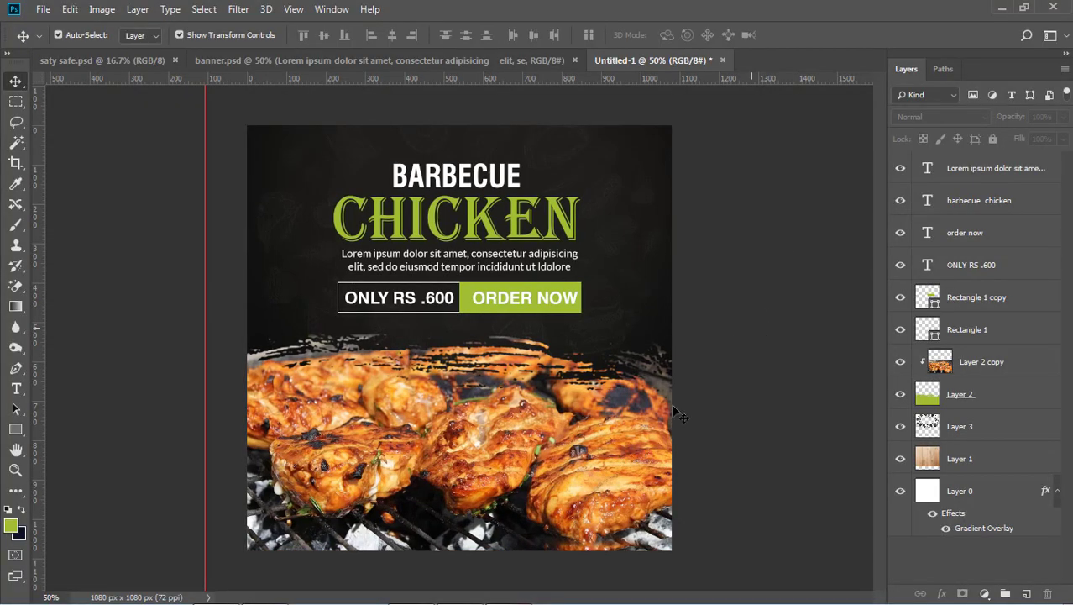
- Add a Normal-mode drop shadow to the "BARBECUE CHICKEN" heading with 100% opacity, 16 px distance, 28% spread and 32 px size
click(418, 176)
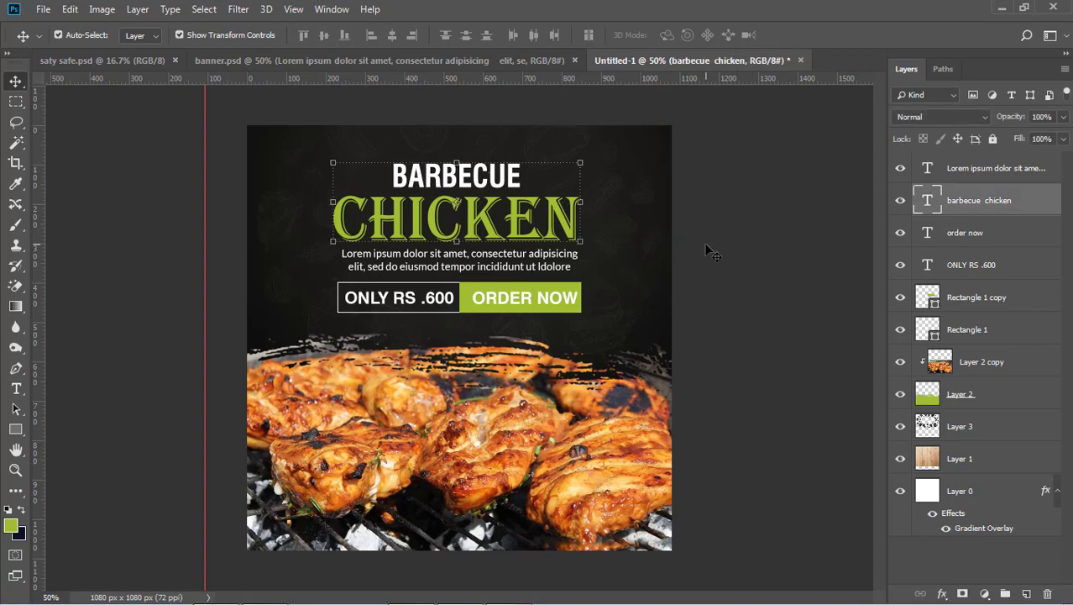
click(607, 225)
click(569, 228)
click(947, 592)
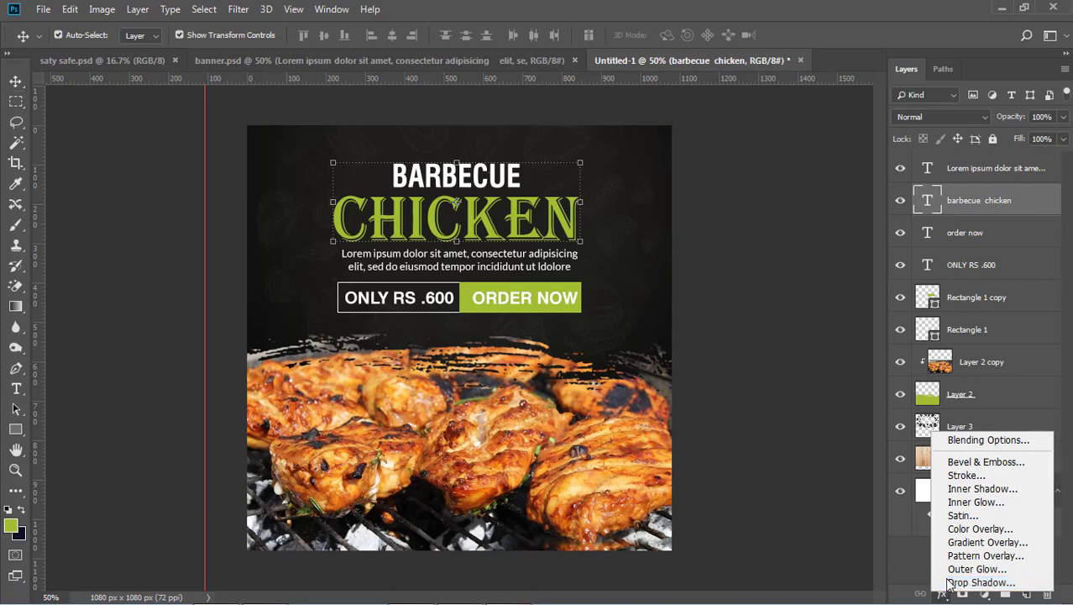
click(949, 582)
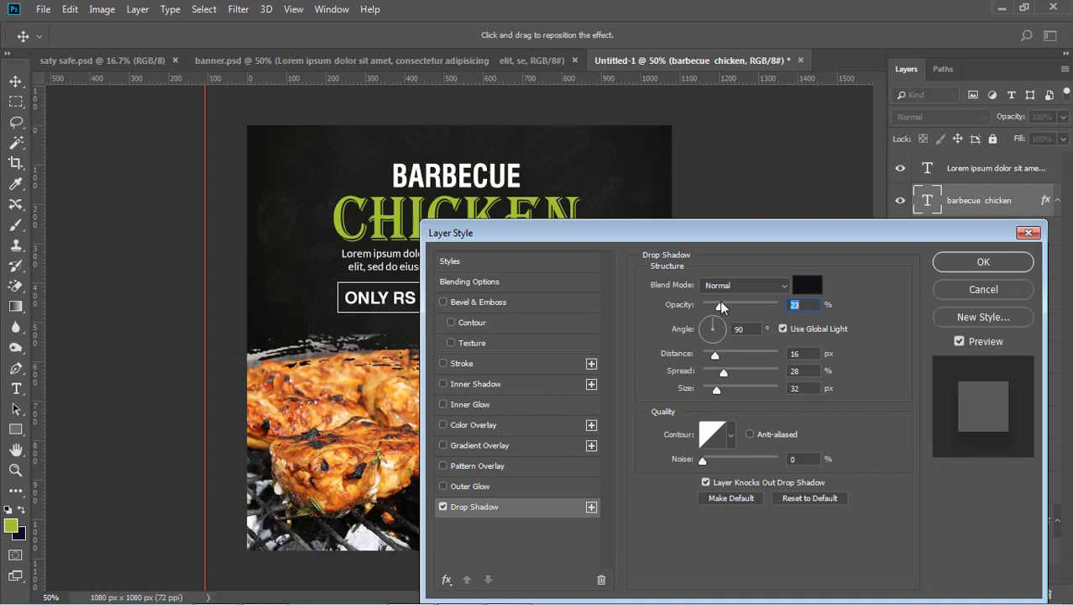
drag(720, 302, 734, 303)
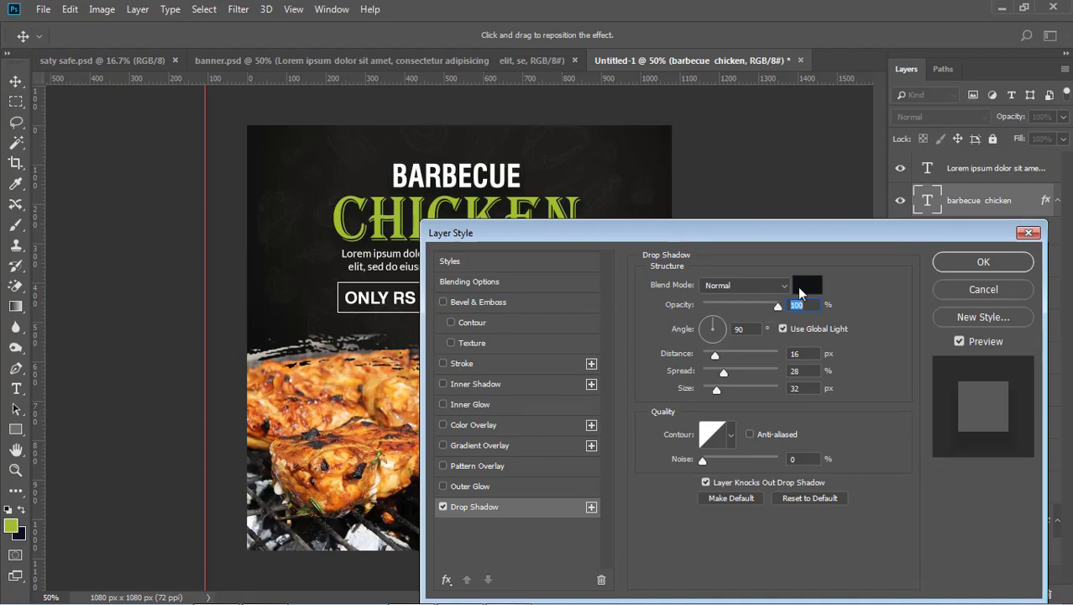
drag(685, 235, 780, 373)
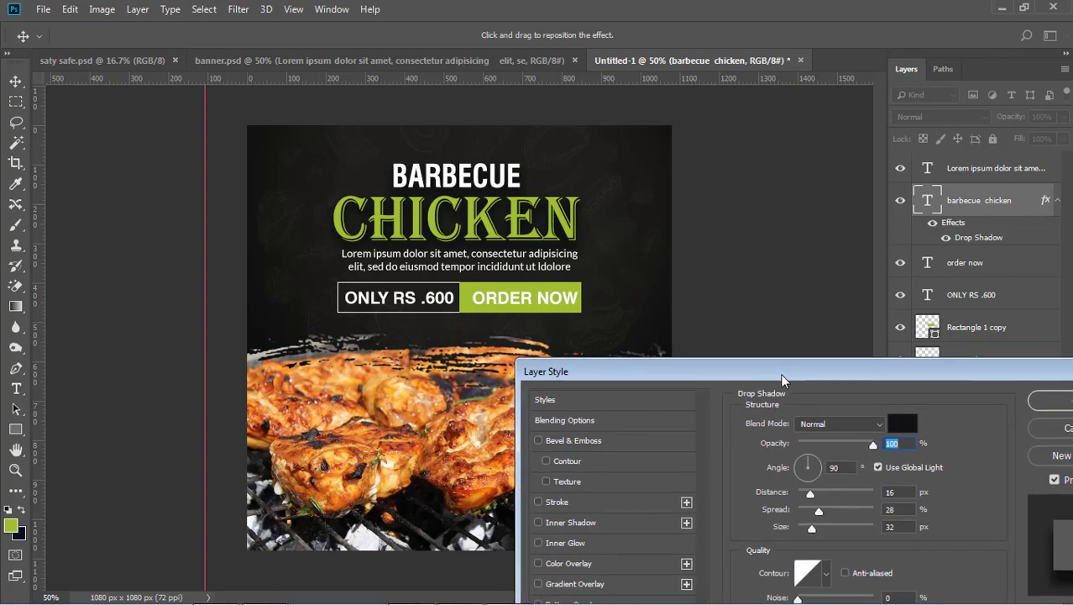
click(1051, 400)
click(745, 304)
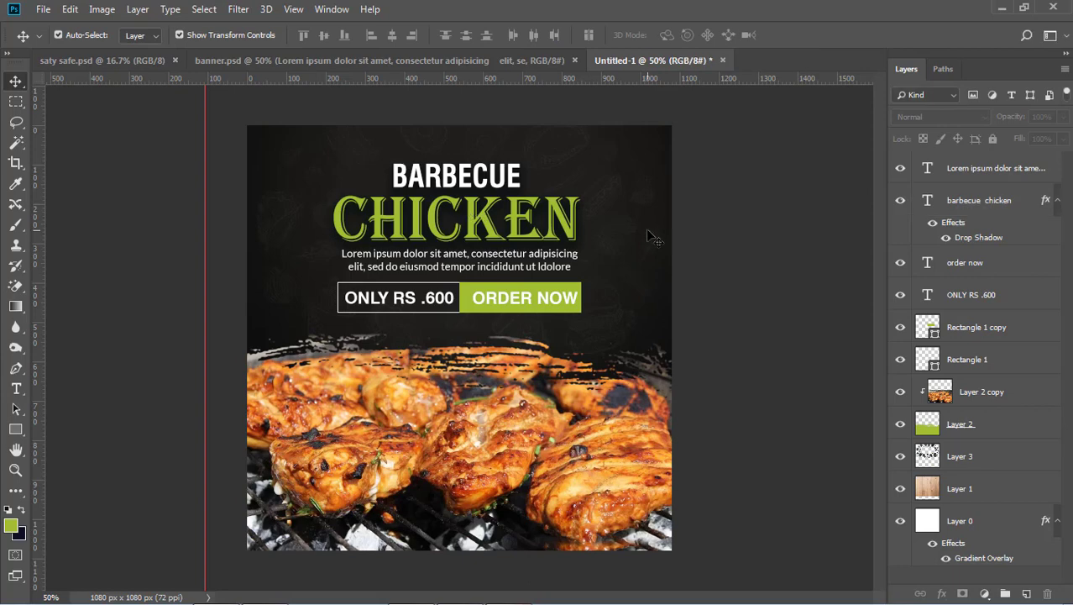
click(646, 228)
click(835, 254)
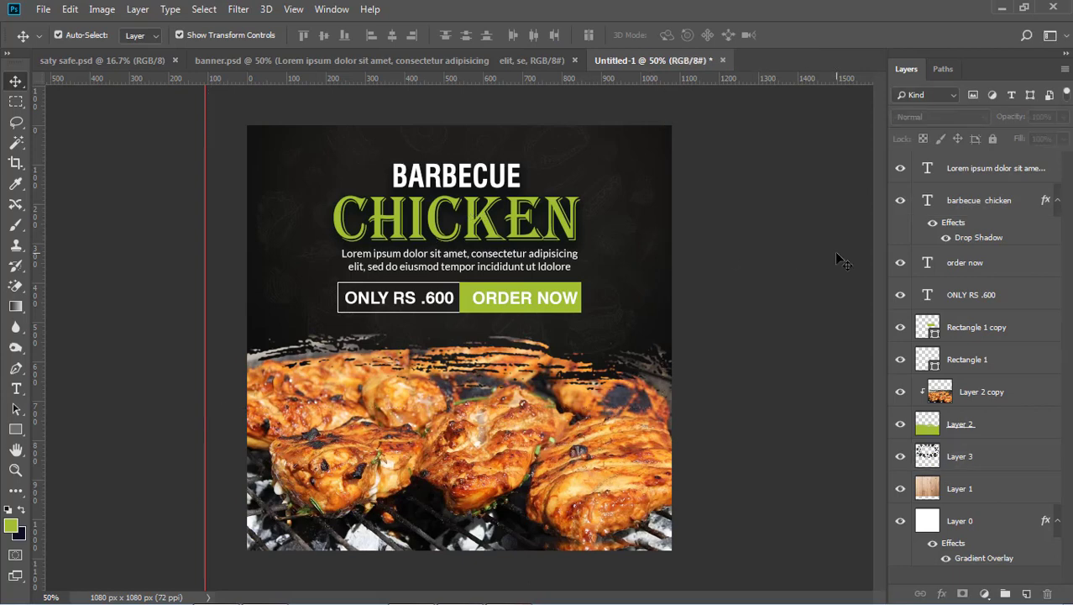